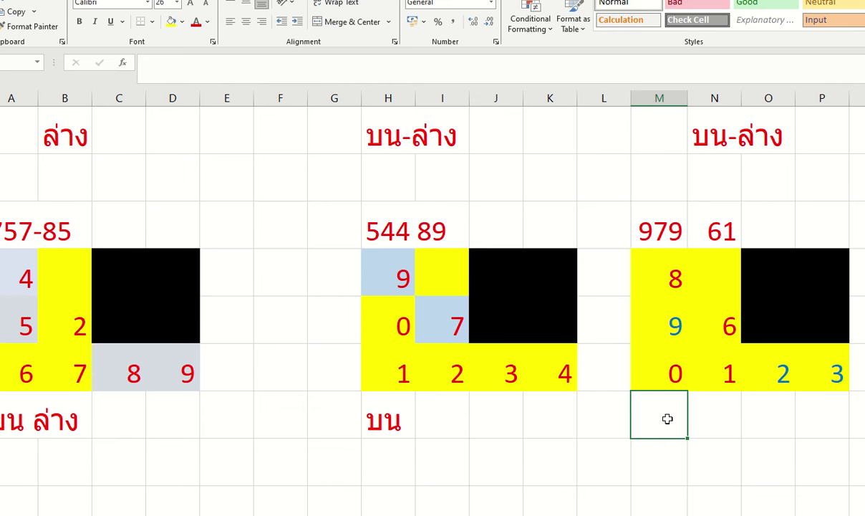
# Enter the draw result "063- 09" in the column M cell directly below the 979 61 number grid
pyautogui.write('063')
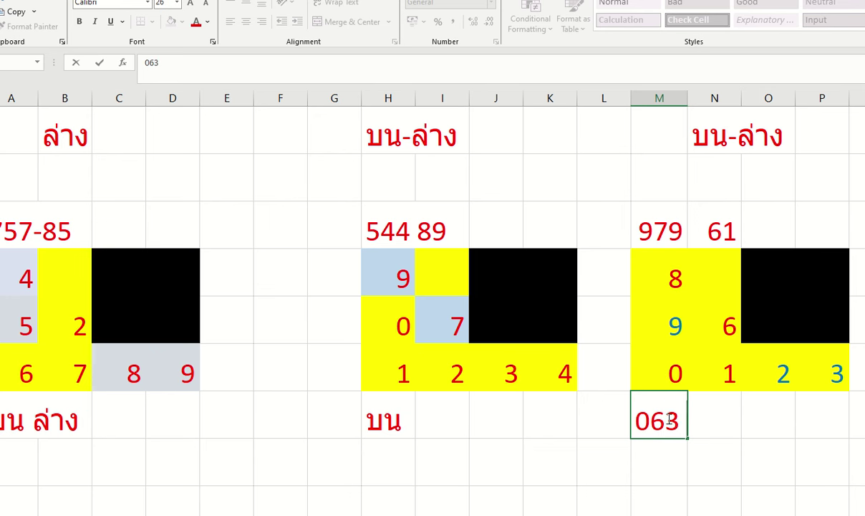
pyautogui.write(' 09')
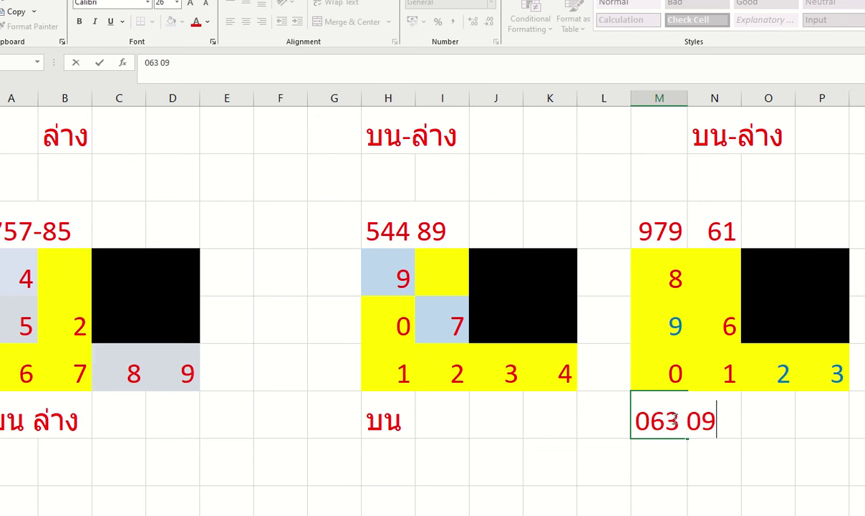
pyautogui.click(685, 423)
pyautogui.write('-')
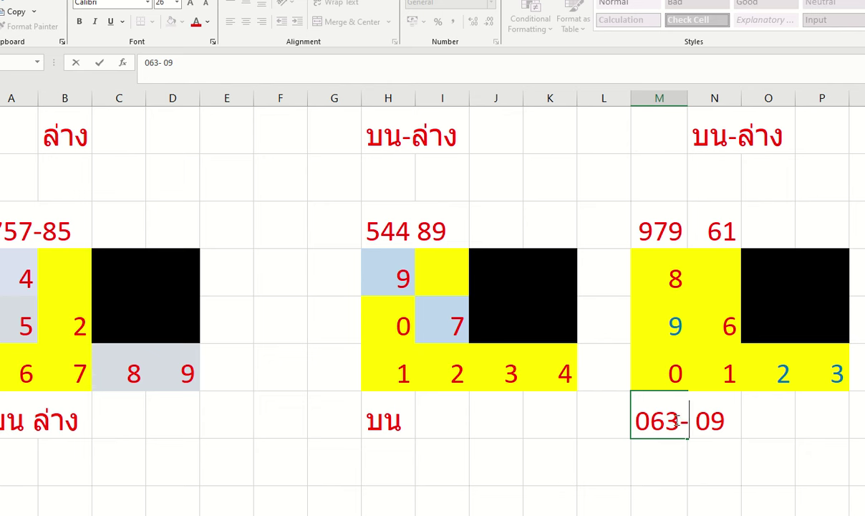
pyautogui.moveTo(675, 422); pyautogui.dragTo(633, 427)
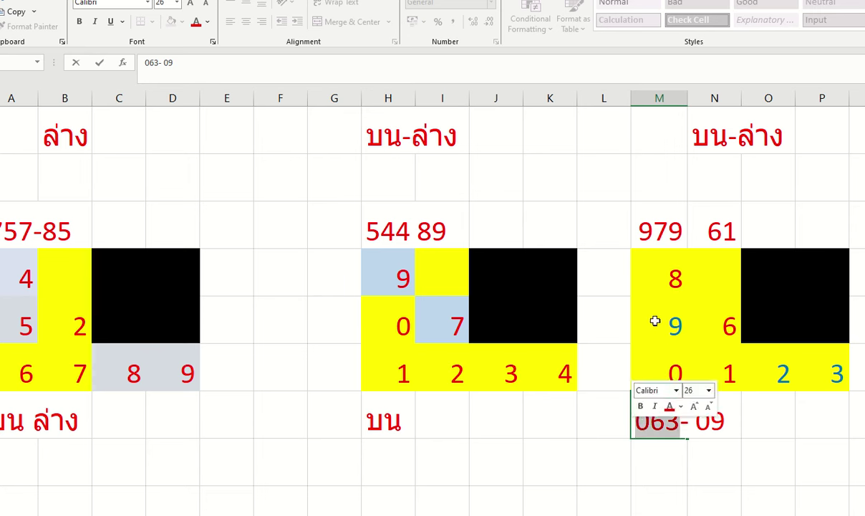
pyautogui.click(668, 440)
# Fill the cells holding 6 and 3 in the 979 61 grid with light blue
pyautogui.click(721, 329)
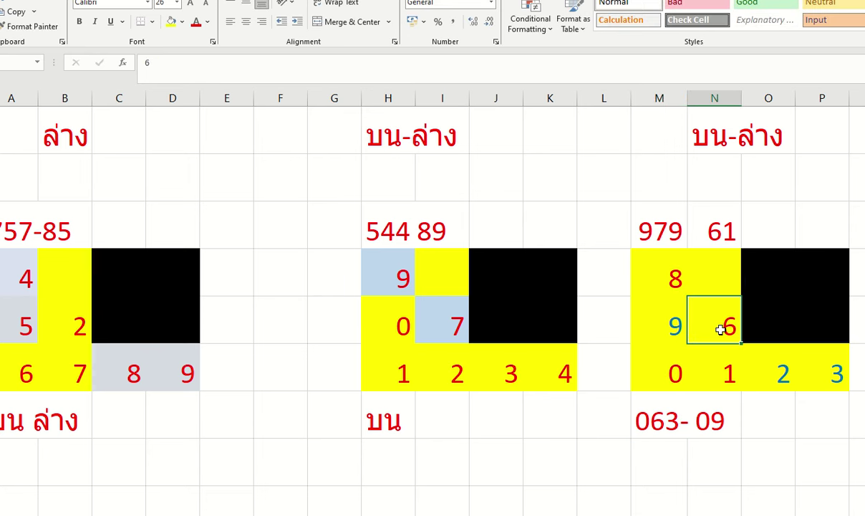
pyautogui.rightClick(721, 328)
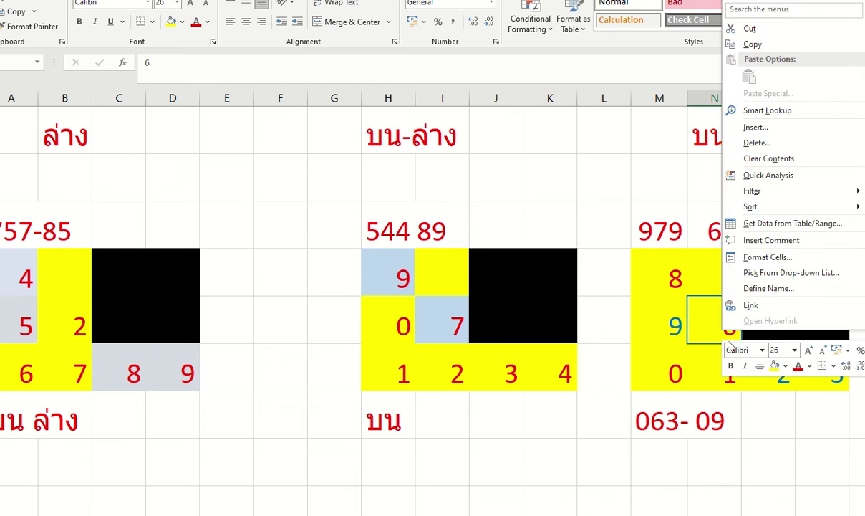
pyautogui.click(786, 366)
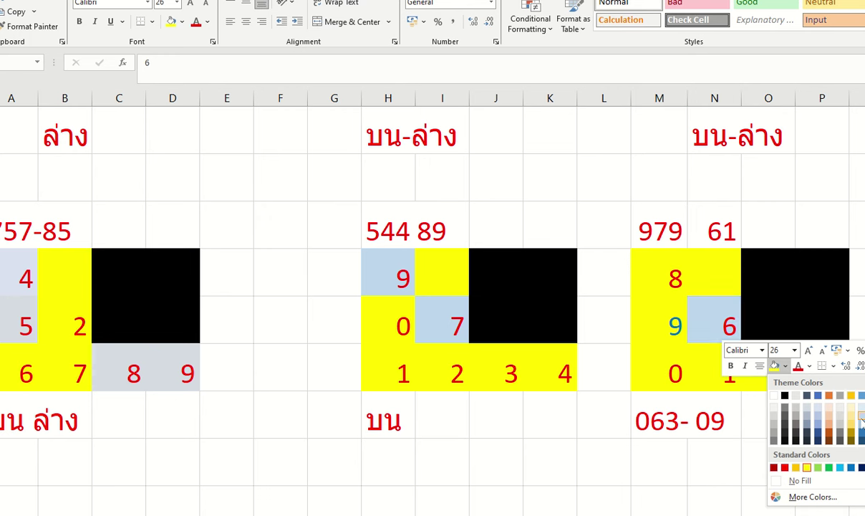
pyautogui.click(788, 397)
pyautogui.click(791, 397)
pyautogui.click(834, 382)
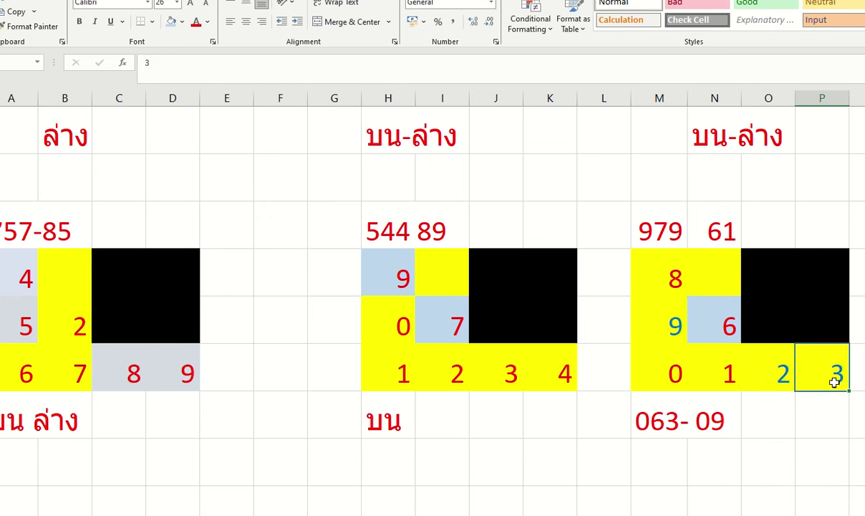
pyautogui.rightClick(834, 382)
pyautogui.click(863, 417)
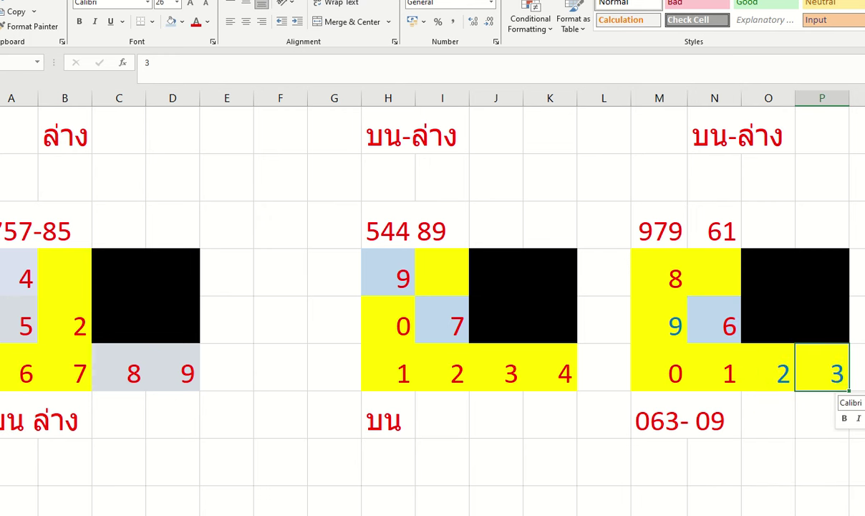
# Fill the cells holding 0 and 9 in column M of the 979 61 grid with light blue
pyautogui.click(666, 363)
pyautogui.rightClick(666, 364)
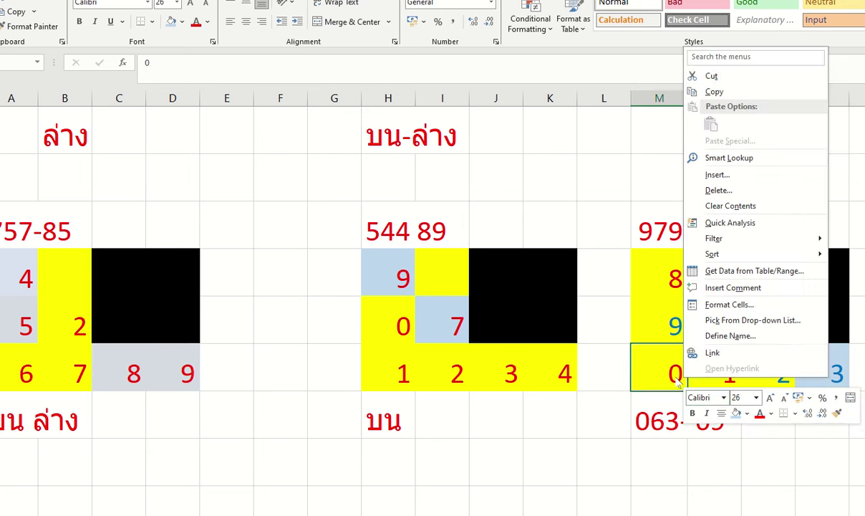
pyautogui.click(738, 414)
pyautogui.click(663, 323)
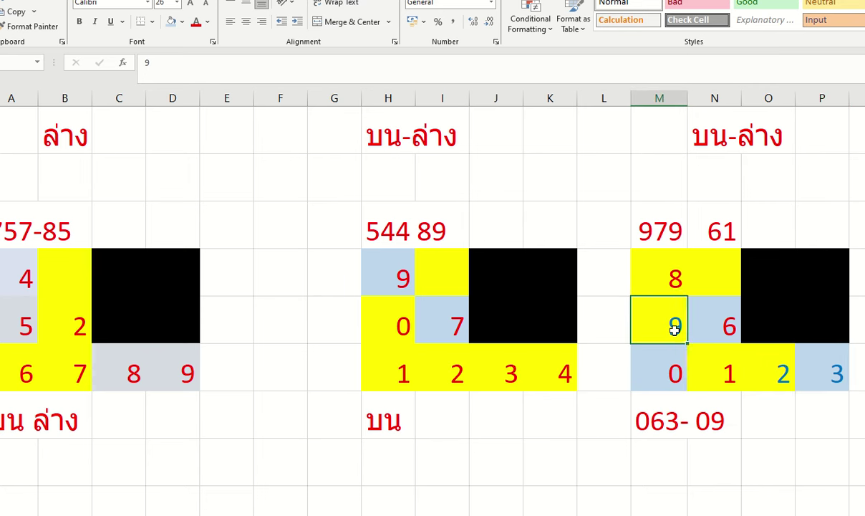
pyautogui.rightClick(662, 322)
pyautogui.click(728, 366)
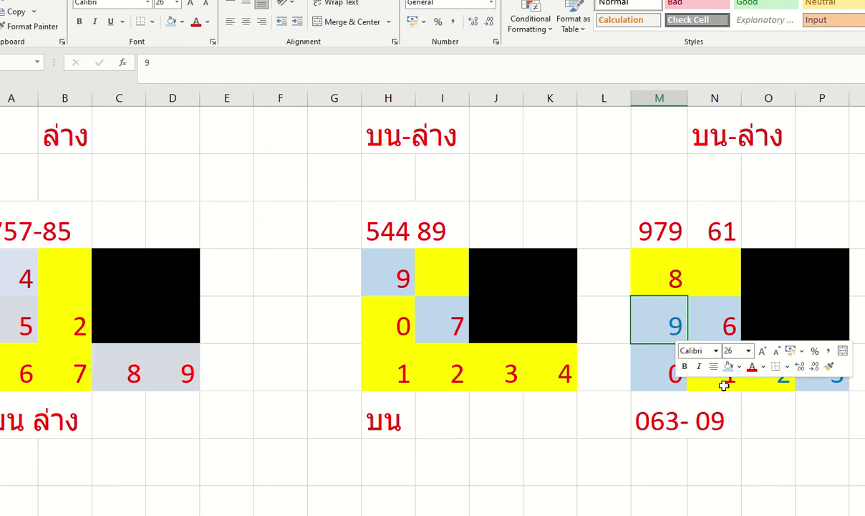
pyautogui.click(728, 389)
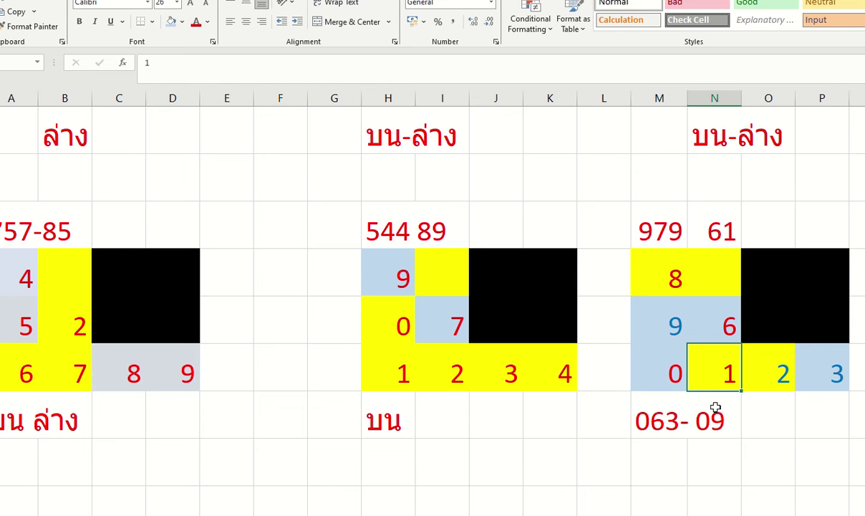
pyautogui.click(704, 317)
pyautogui.click(827, 372)
pyautogui.click(670, 376)
pyautogui.click(663, 323)
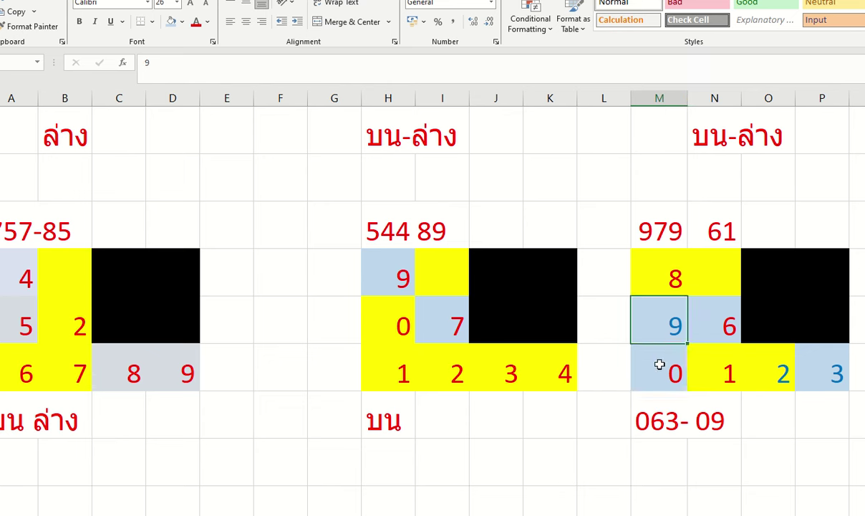
pyautogui.click(660, 366)
# Enter the label "บน ล่าง" in the column M cell under "063- 09"
pyautogui.click(657, 447)
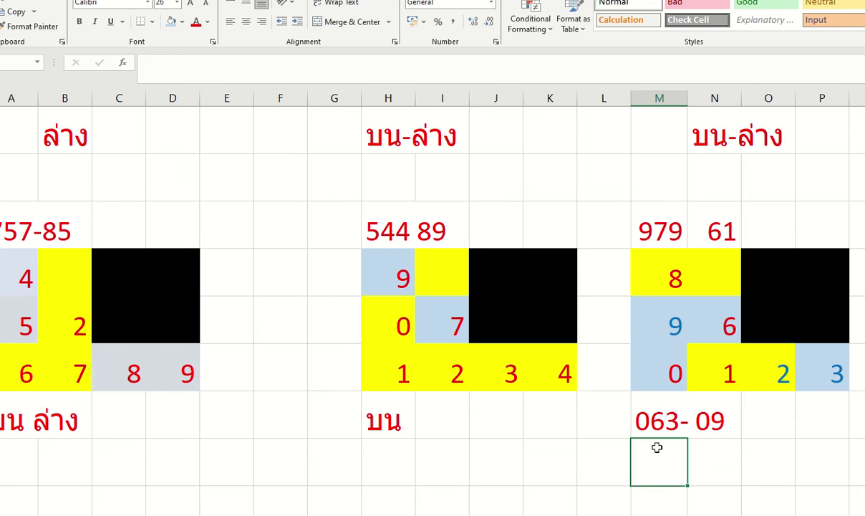
pyautogui.write('[')
pyautogui.press('BackSpace')
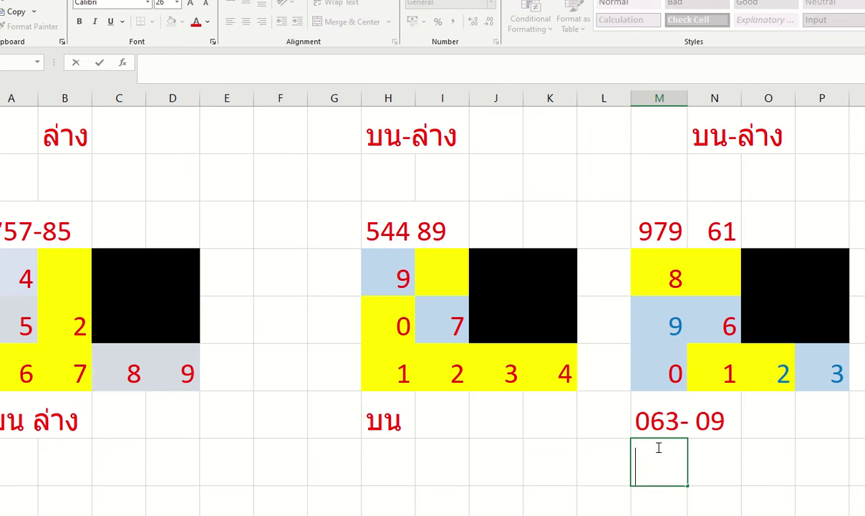
pyautogui.write('บน ล')
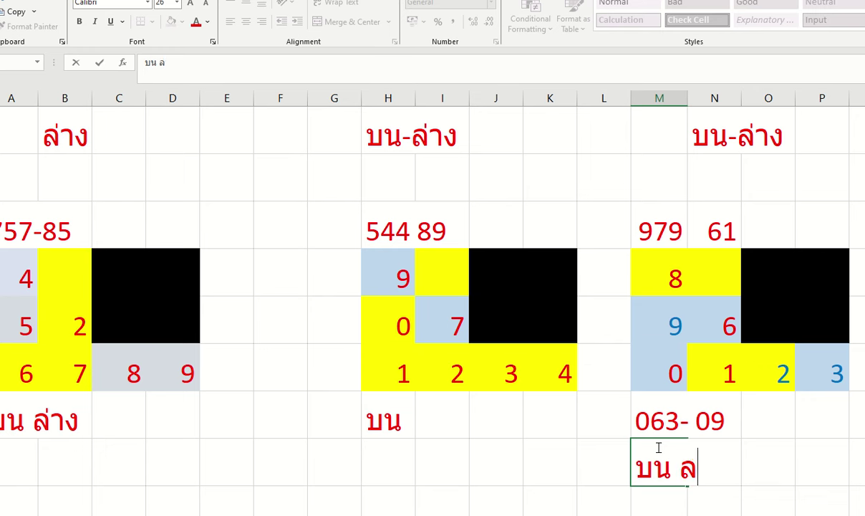
pyautogui.write('่าง')
pyautogui.click(517, 479)
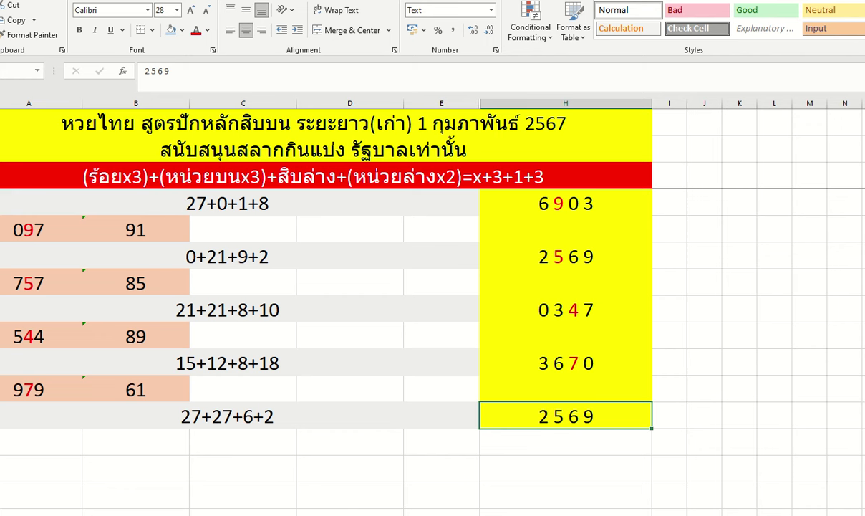
# Look through the past draws and their formula results on the tens-digit (หลักสิบบน) sheet down to the latest row
pyautogui.click(260, 150)
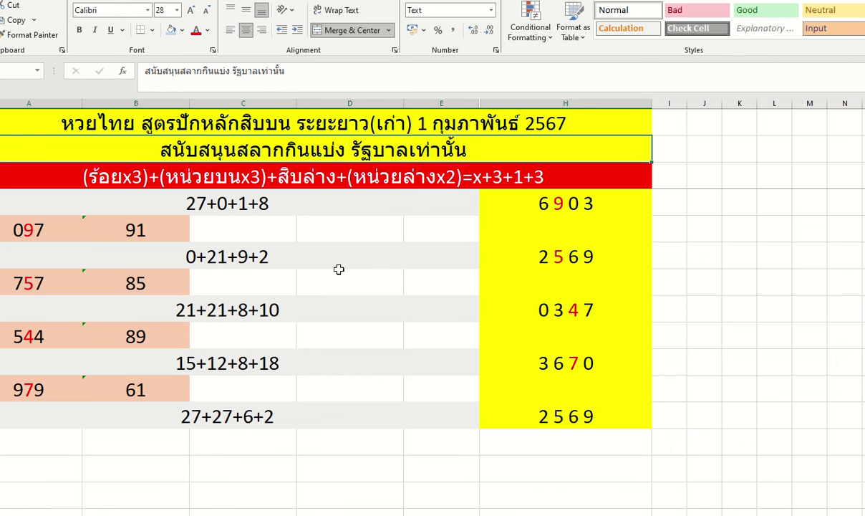
pyautogui.scroll(-5, 339, 268)
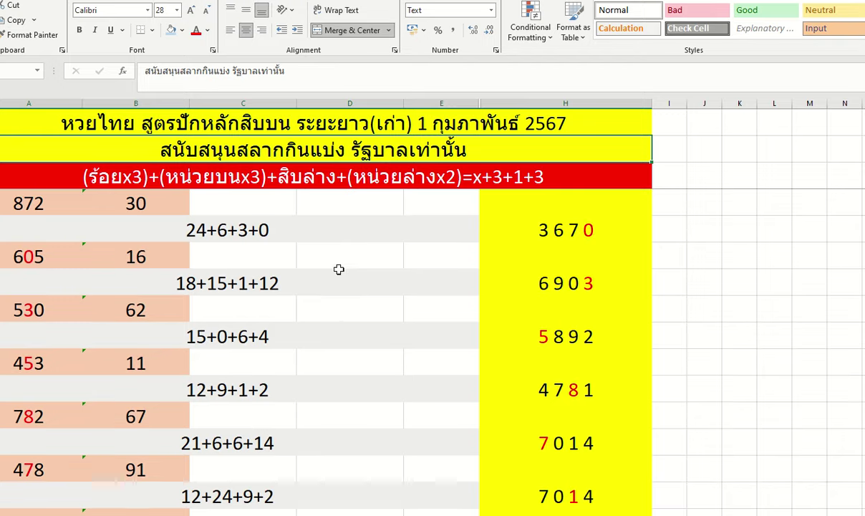
pyautogui.scroll(-10, 342, 267)
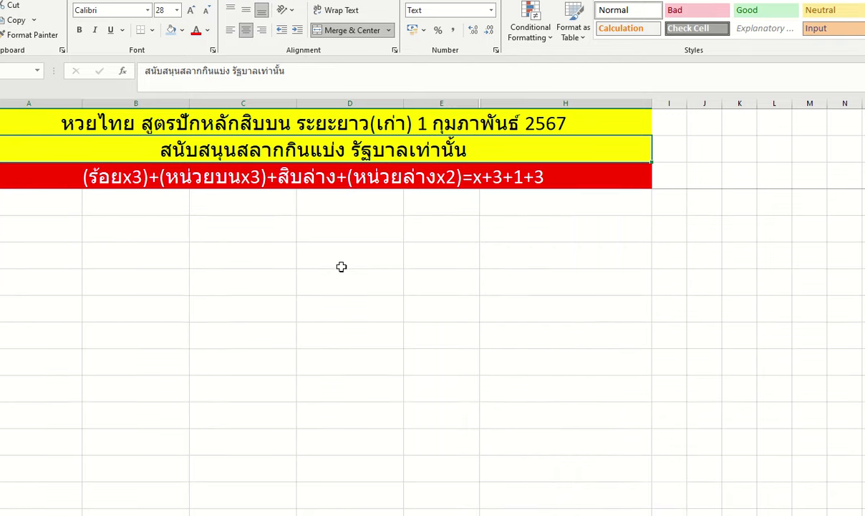
pyautogui.scroll(10, 342, 266)
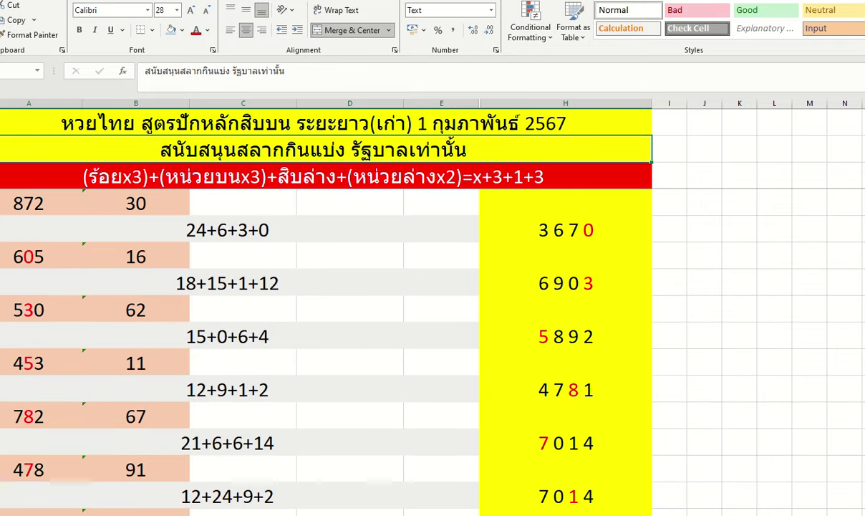
pyautogui.scroll(-4, 280, 352)
pyautogui.scroll(-2, 326, 351)
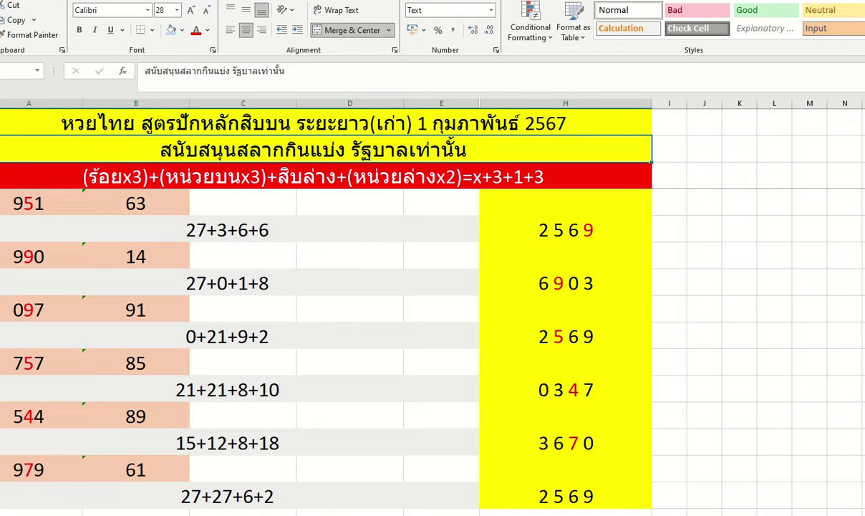
pyautogui.scroll(-2, 12, 421)
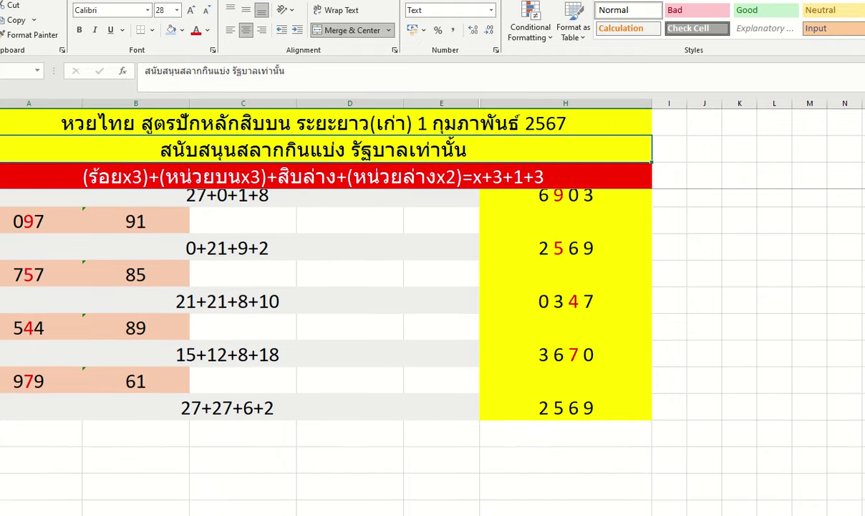
# Add the new draw below the last formula row, with 063 in column A and 09 in column B
pyautogui.click(22, 412)
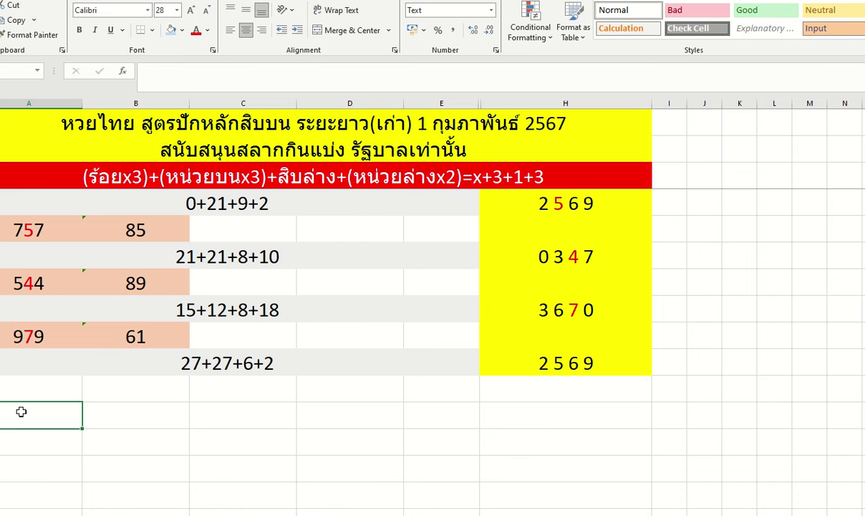
pyautogui.write('063')
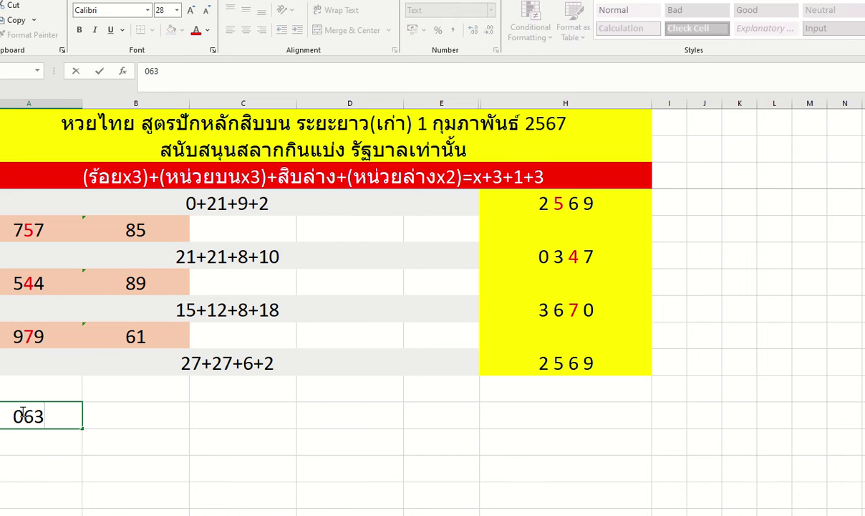
pyautogui.click(155, 412)
pyautogui.write('0')
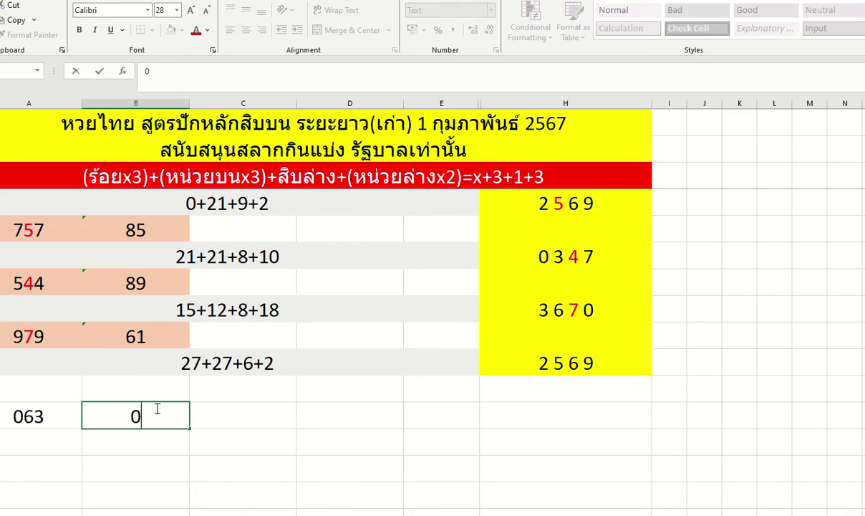
pyautogui.write('9')
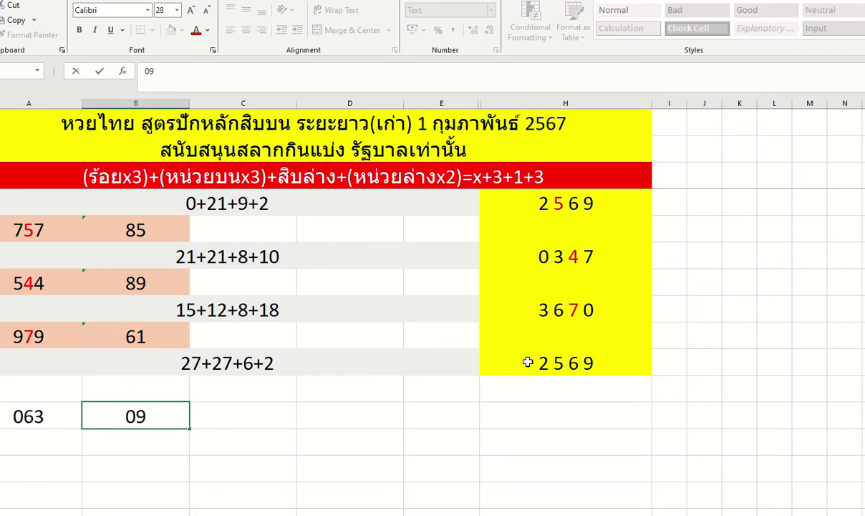
# Colour the digit 6 red in the last result "2 5 6 9" in column H
pyautogui.click(562, 362)
pyautogui.doubleClick(566, 362)
pyautogui.moveTo(566, 362); pyautogui.dragTo(586, 366)
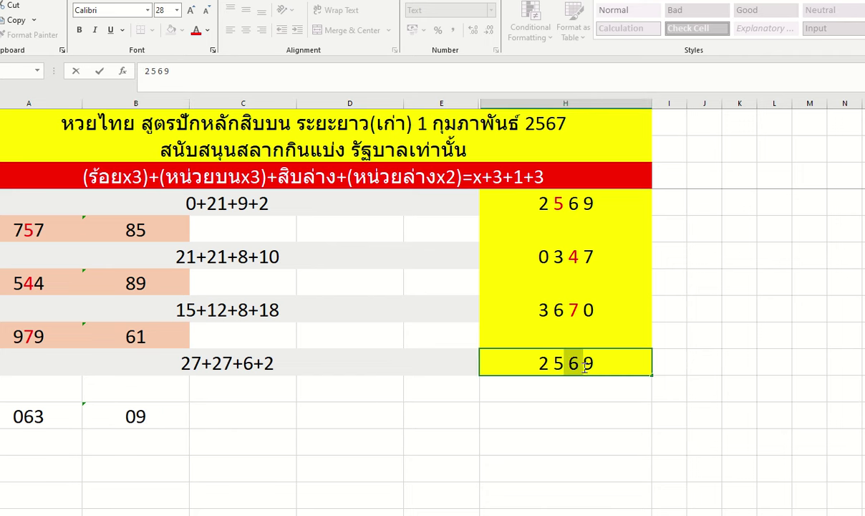
pyautogui.click(621, 347)
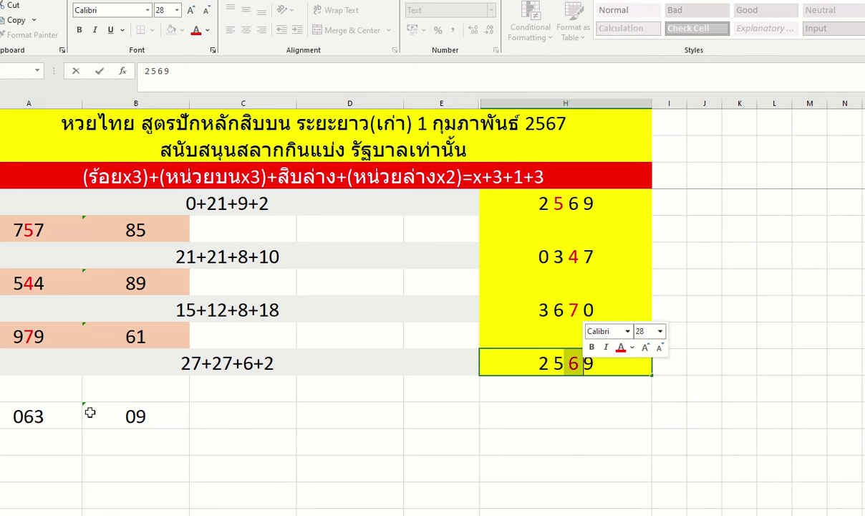
# Select the middle digit 6 inside the new 063 entry in column A
pyautogui.click(29, 416)
pyautogui.doubleClick(29, 416)
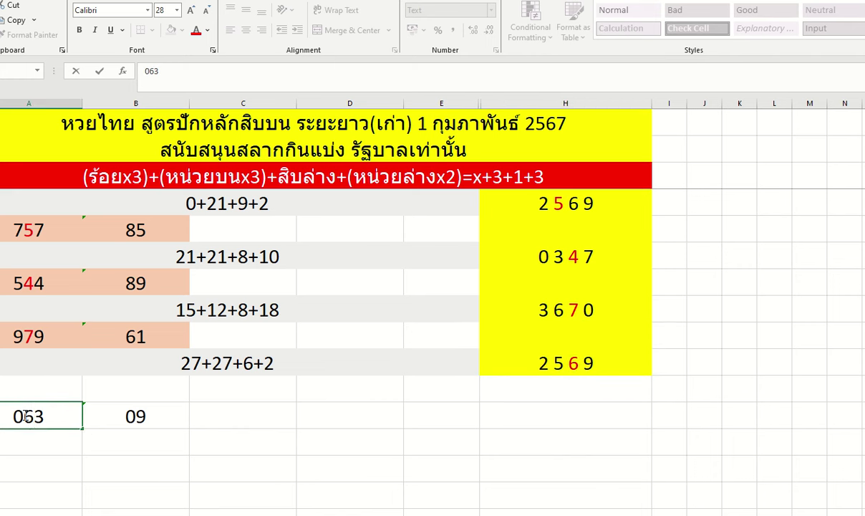
pyautogui.moveTo(24, 416); pyautogui.dragTo(33, 416)
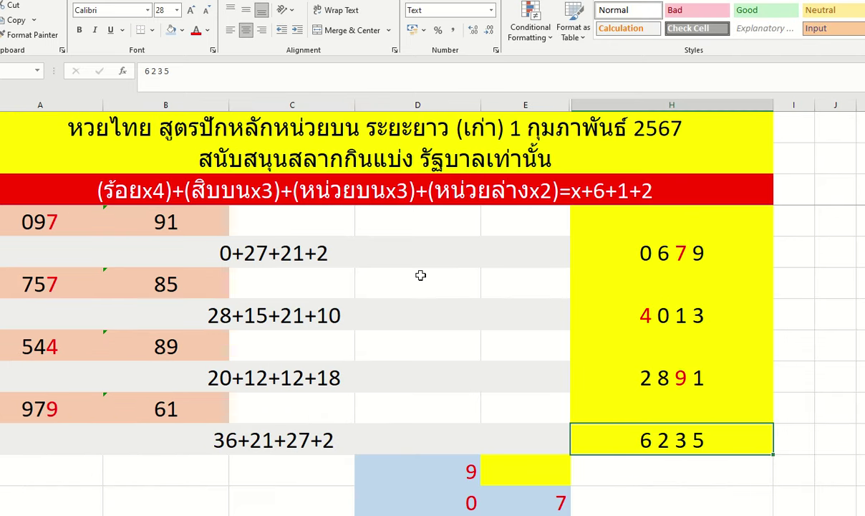
# On the upper units-digit (หลักหน่วยบน) sheet, add the new draw below the last formula row, with 063 in column A and 09 in column B
pyautogui.click(421, 276)
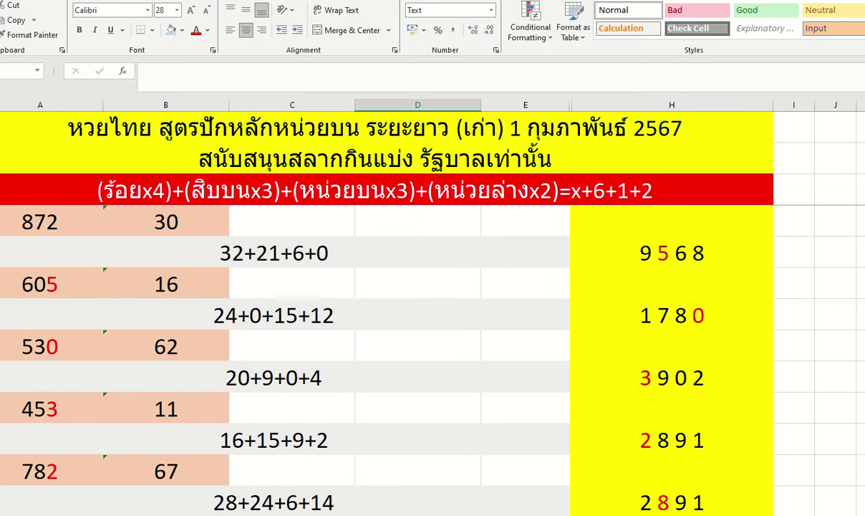
pyautogui.scroll(-4, 387, 358)
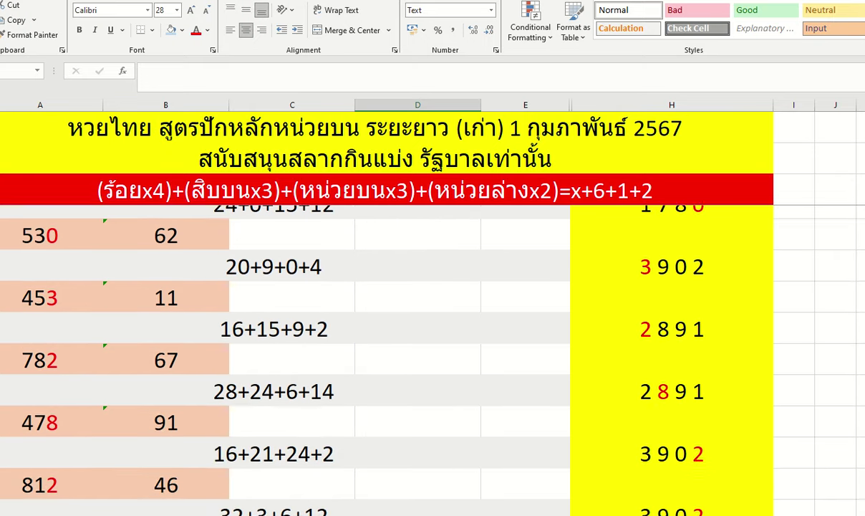
pyautogui.scroll(-4, 387, 358)
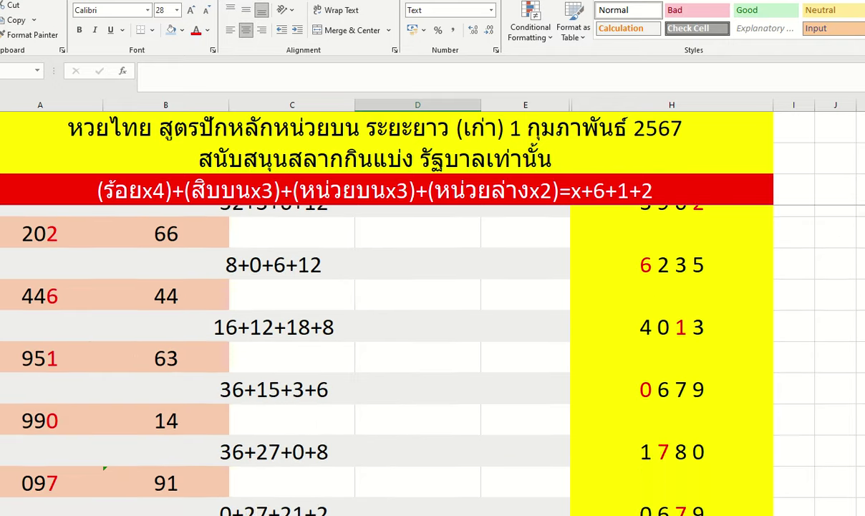
pyautogui.scroll(-1, 387, 359)
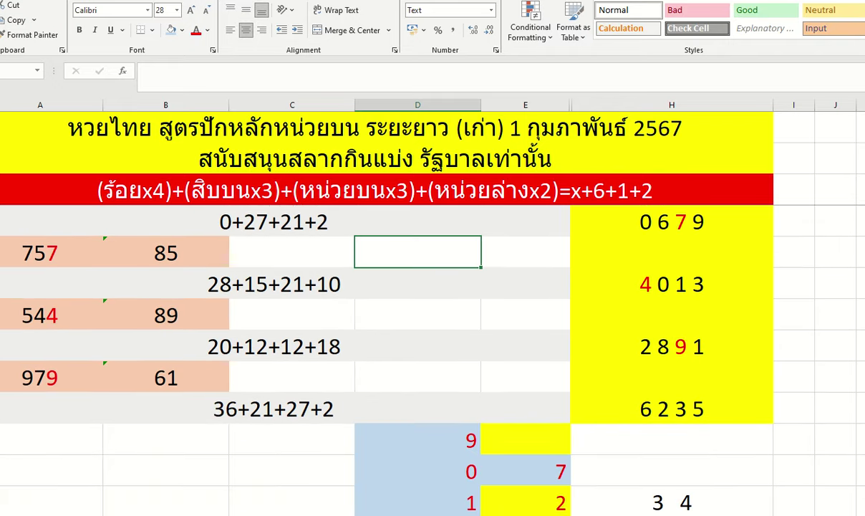
pyautogui.click(32, 442)
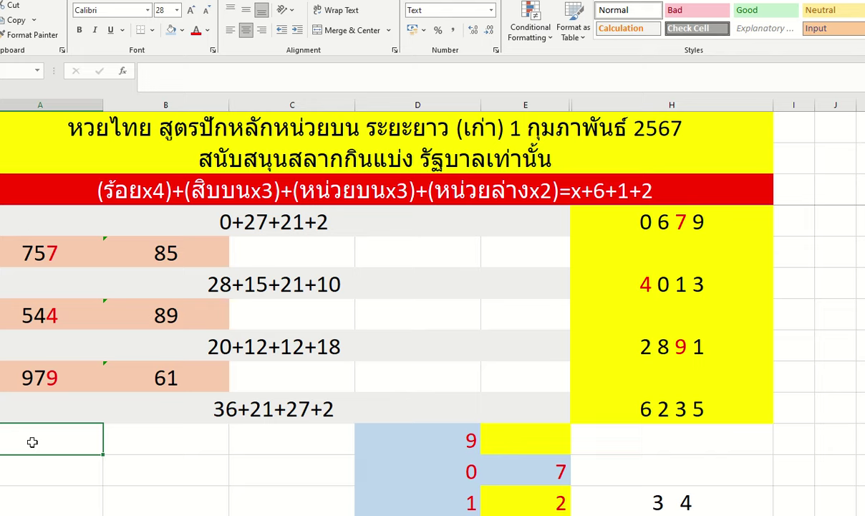
pyautogui.write('063')
pyautogui.scroll(5, 107, 449)
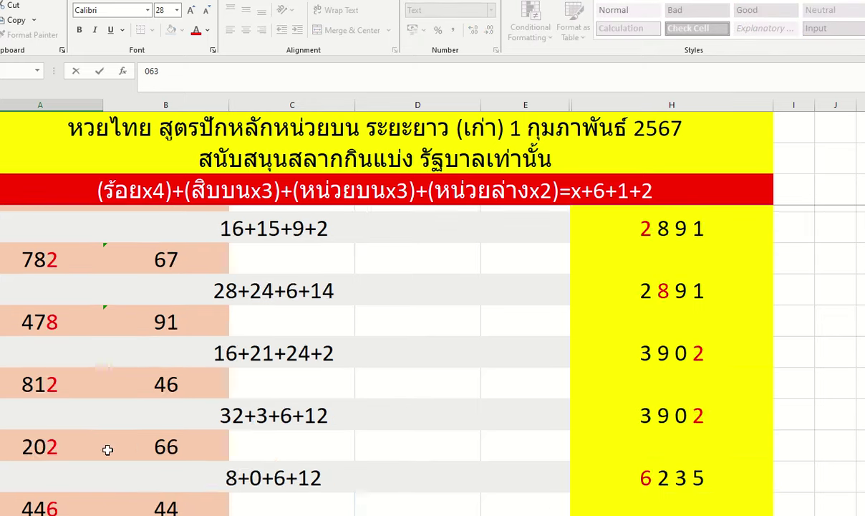
pyautogui.scroll(2, 108, 449)
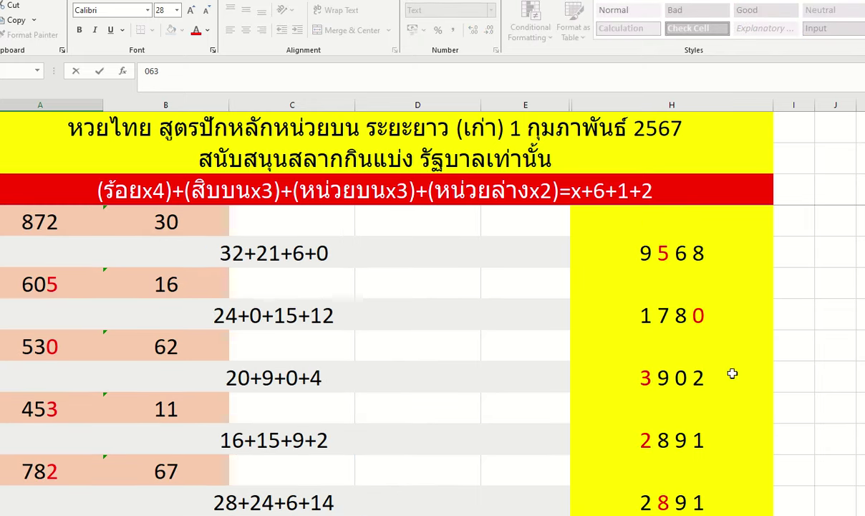
pyautogui.scroll(-7, 408, 344)
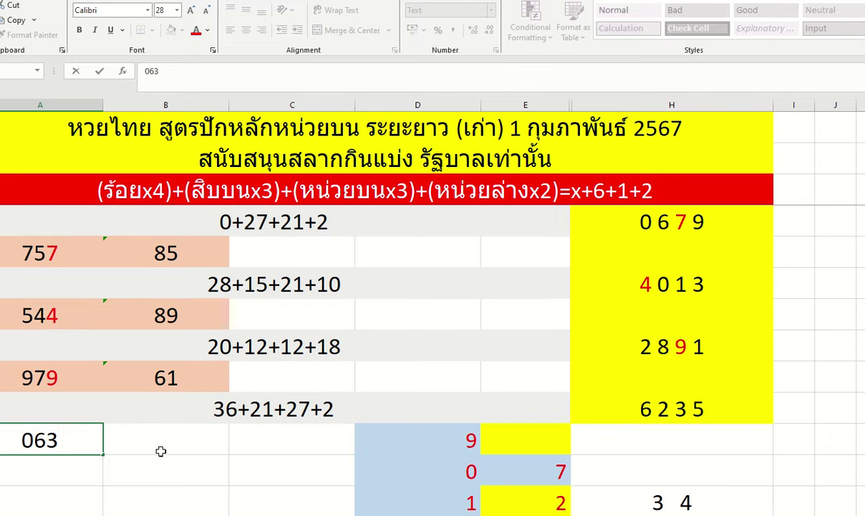
pyautogui.click(160, 448)
pyautogui.write('09')
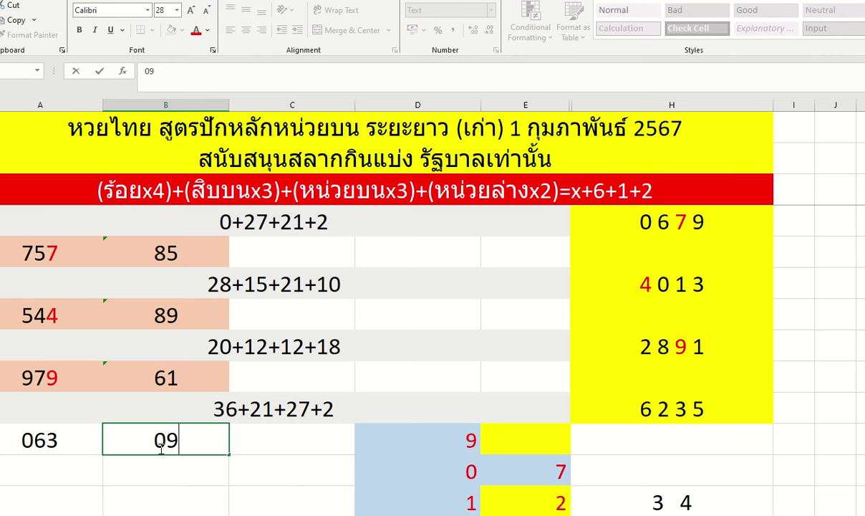
# Colour the matching digit 3 red in the last result "6 2 3 5" and in the new 063 entry
pyautogui.click(683, 408)
pyautogui.doubleClick(683, 408)
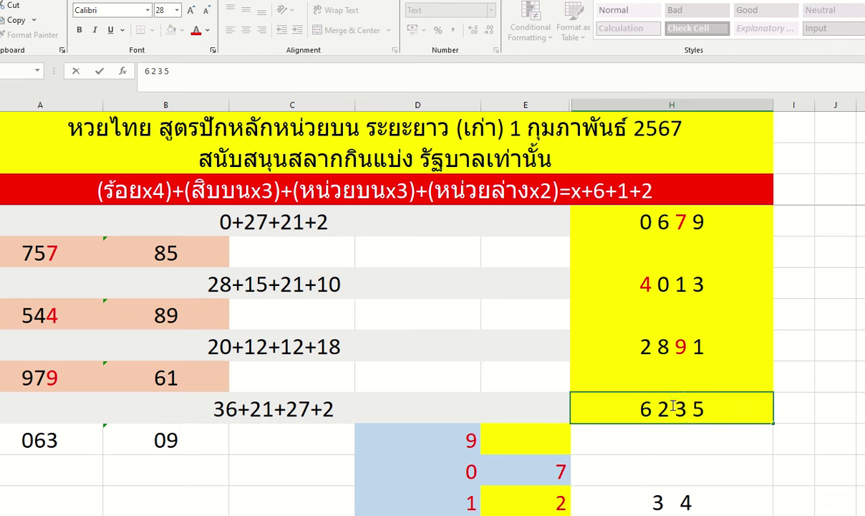
pyautogui.doubleClick(680, 407)
pyautogui.click(721, 391)
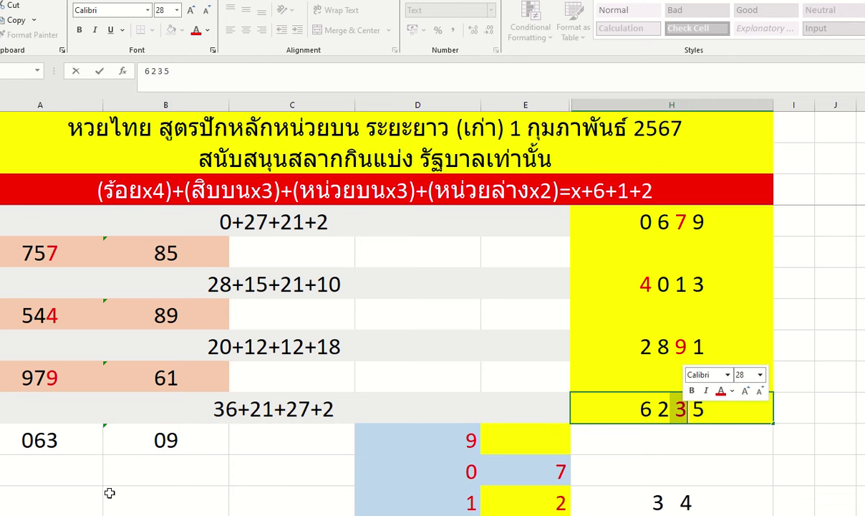
pyautogui.click(44, 439)
pyautogui.doubleClick(44, 439)
pyautogui.moveTo(44, 438); pyautogui.dragTo(56, 438)
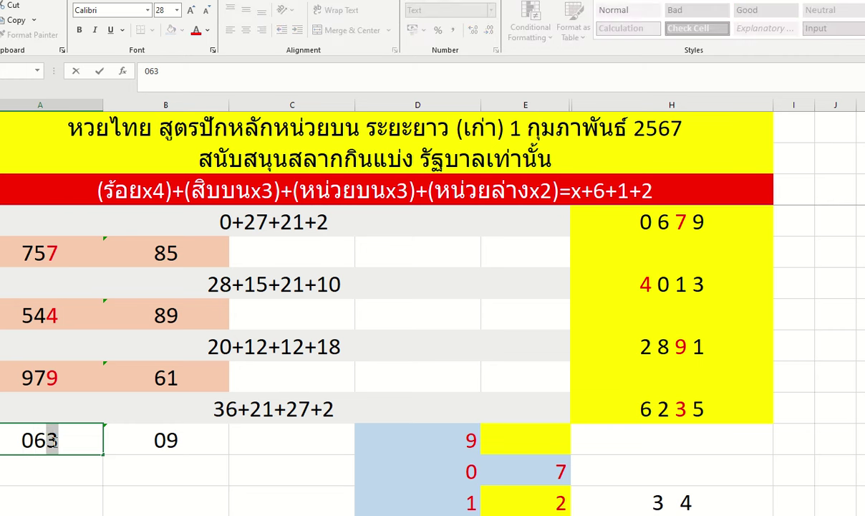
pyautogui.click(94, 424)
# Clear the leftover working digits in columns D to H, starting from the new draw's row
pyautogui.moveTo(359, 439); pyautogui.dragTo(694, 505)
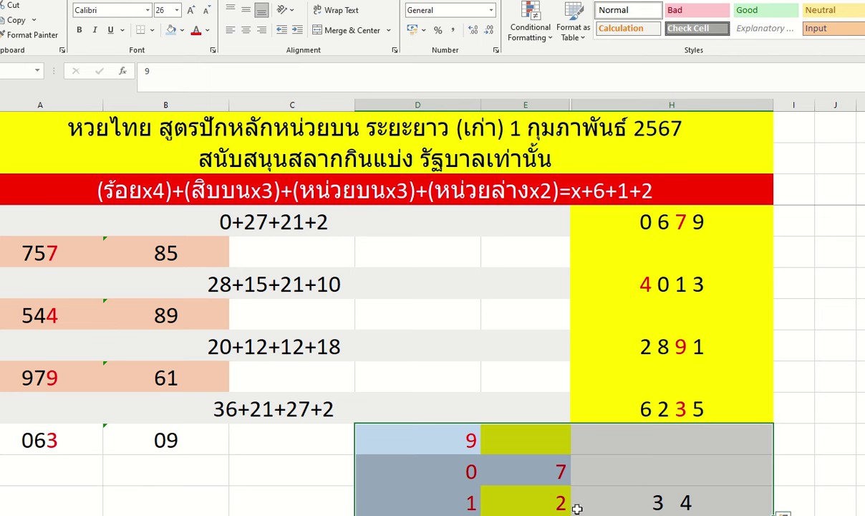
pyautogui.press('Delete')
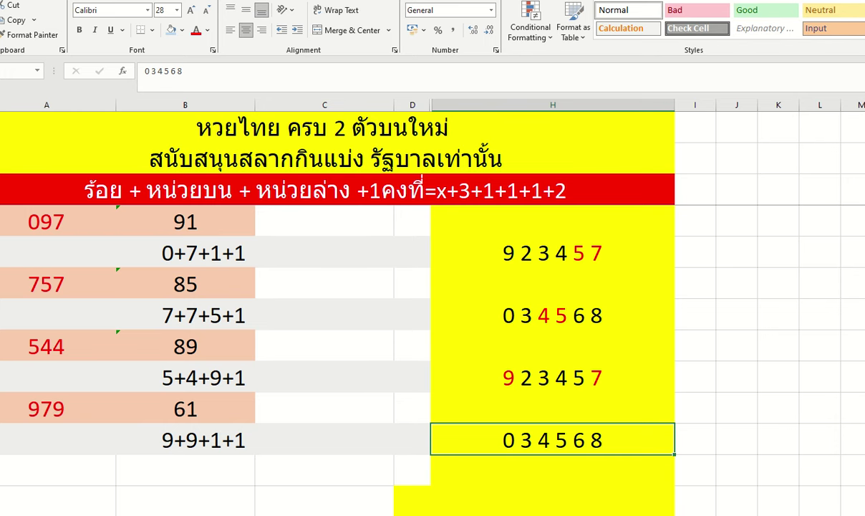
# On the two upper digits (ครบ 2 ตัวบนใหม่) sheet, enter 063 in column A and 09 in column B below the last formula row
pyautogui.scroll(-2, 706, 358)
pyautogui.scroll(1, 706, 359)
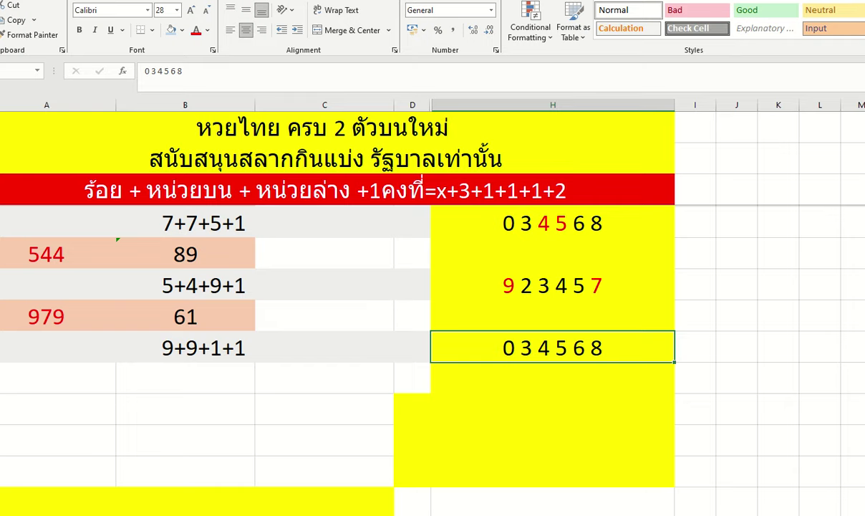
pyautogui.click(62, 376)
pyautogui.write('063')
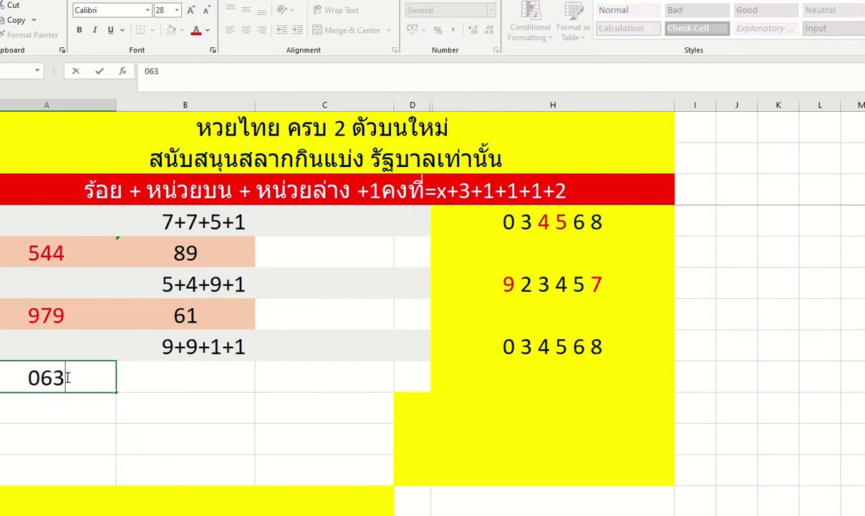
pyautogui.click(167, 385)
pyautogui.write('09')
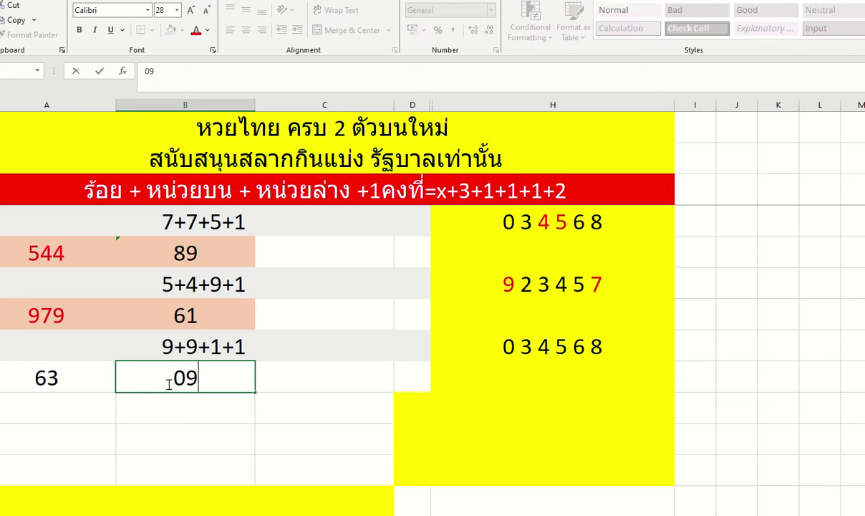
# Colour the digits 0 and 3 red in the last result "0 3 4 5 6 8" and select its digit 6
pyautogui.doubleClick(505, 347)
pyautogui.moveTo(505, 346); pyautogui.dragTo(532, 349)
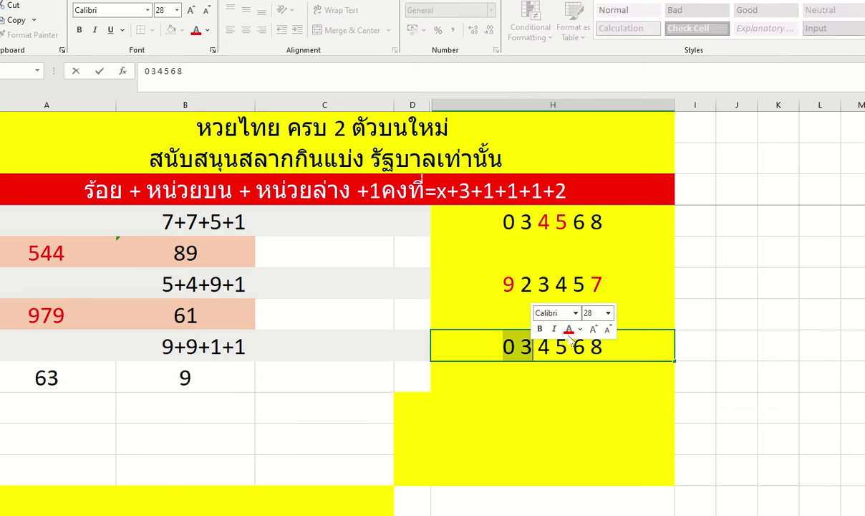
pyautogui.click(601, 329)
pyautogui.click(580, 347)
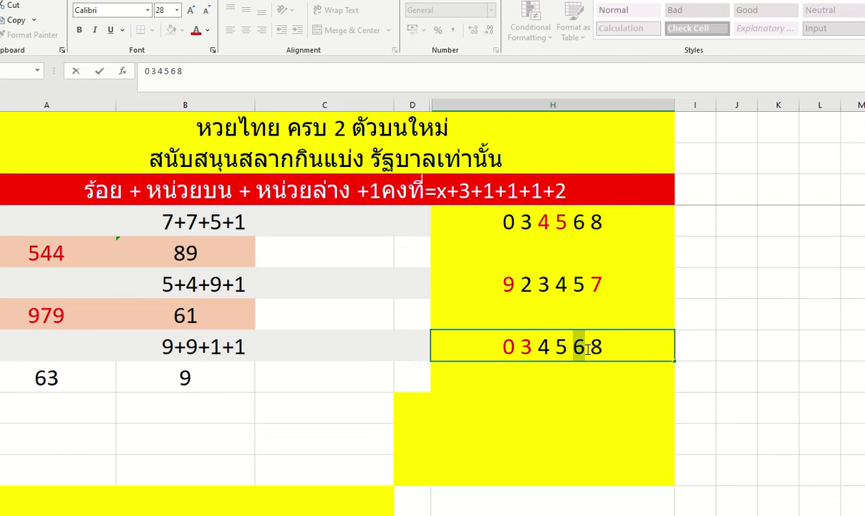
pyautogui.moveTo(573, 346); pyautogui.dragTo(586, 346)
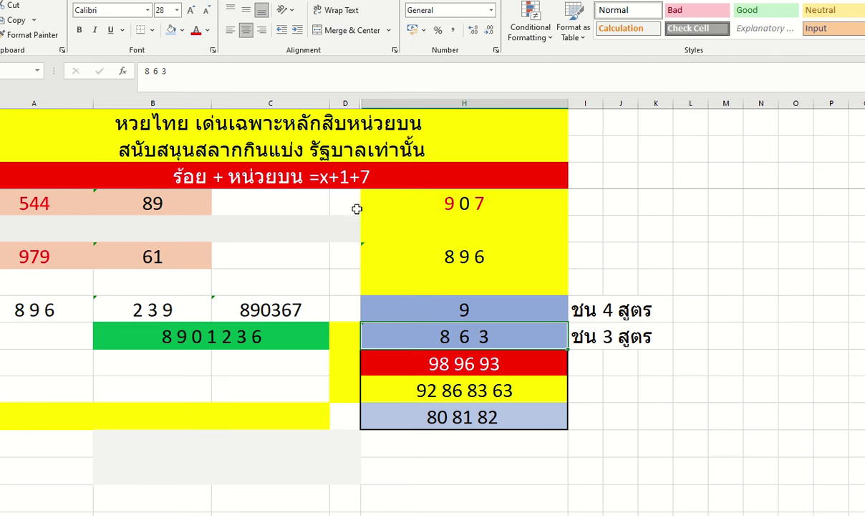
# On the upper tens-and-units (หลักสิบหน่วยบน) sheet, review the candidate digit groups in columns A to C and the green combined cell below them
pyautogui.click(43, 308)
pyautogui.click(153, 309)
pyautogui.click(240, 301)
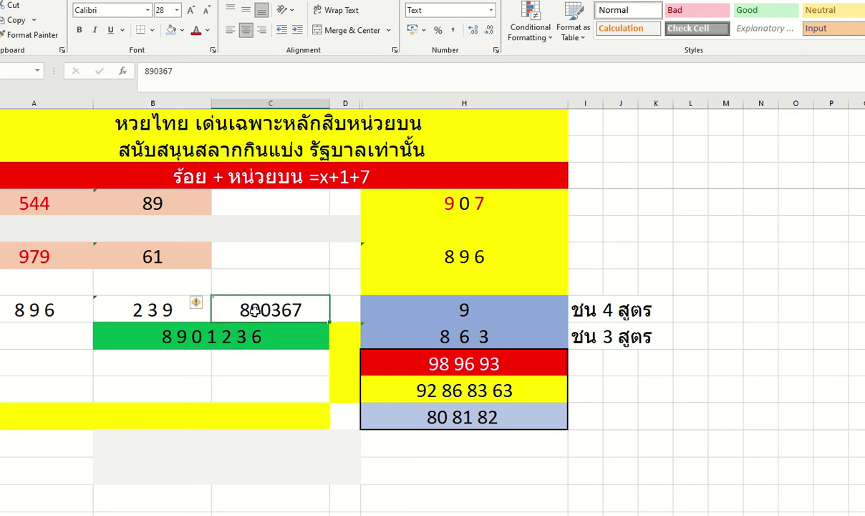
pyautogui.click(228, 355)
pyautogui.click(197, 343)
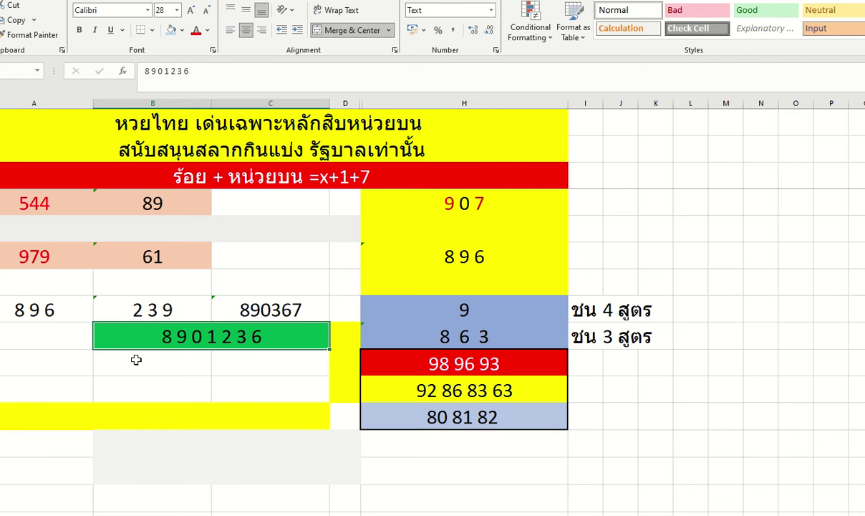
# Colour the pair 63 red in the yellow "92 86 83 63" cell in column H
pyautogui.click(502, 391)
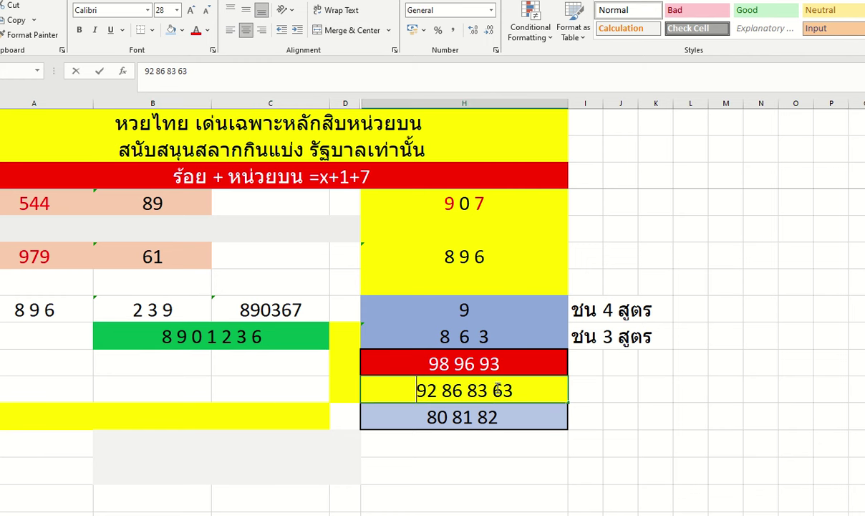
pyautogui.doubleClick(490, 390)
pyautogui.moveTo(490, 390); pyautogui.dragTo(511, 391)
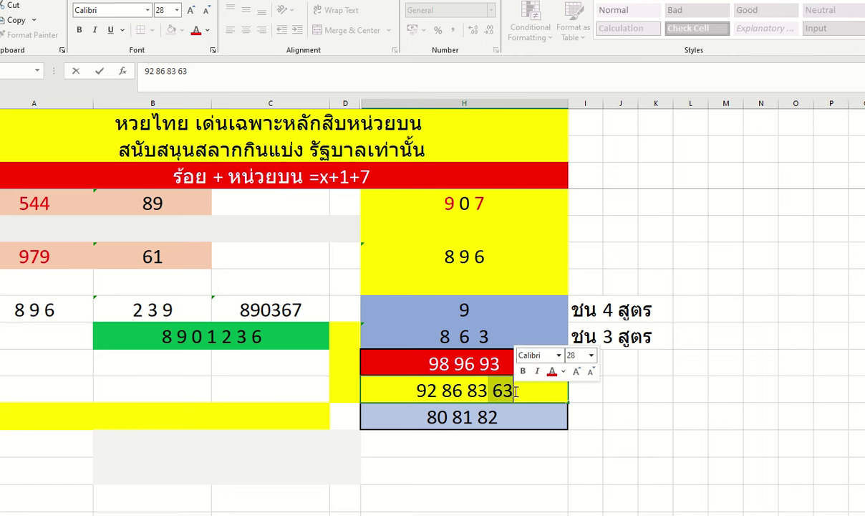
pyautogui.click(563, 371)
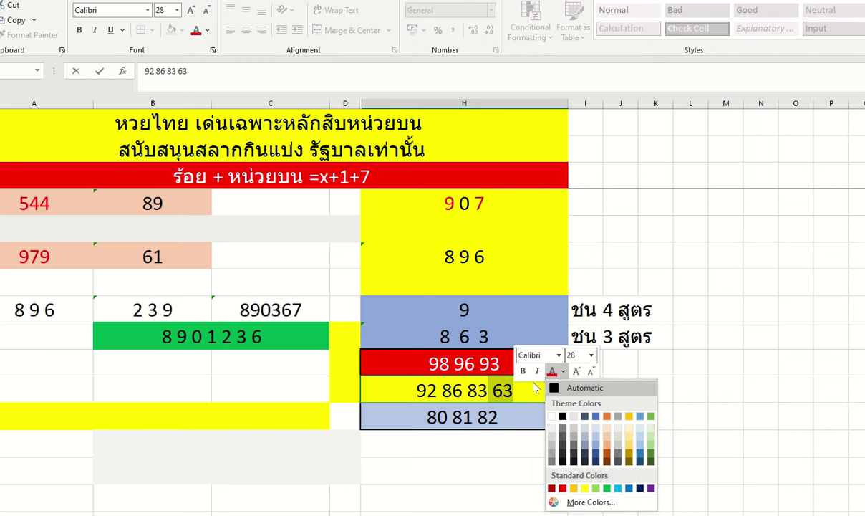
pyautogui.click(553, 373)
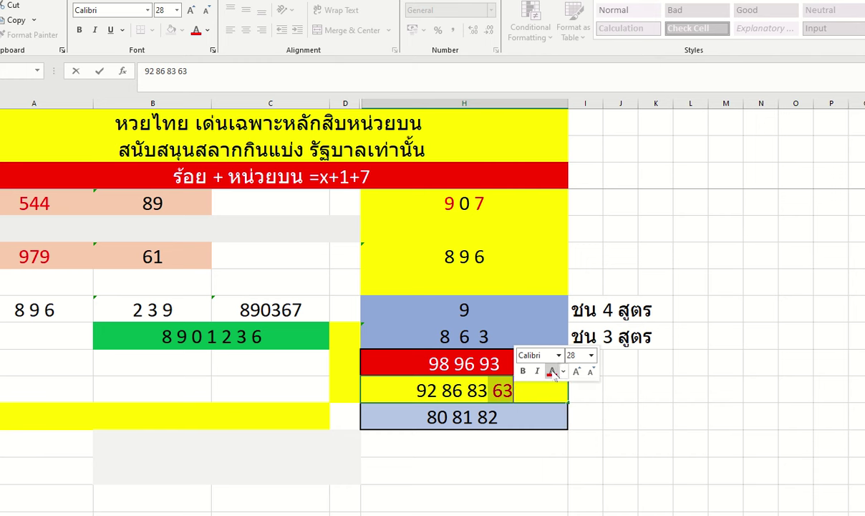
pyautogui.click(522, 448)
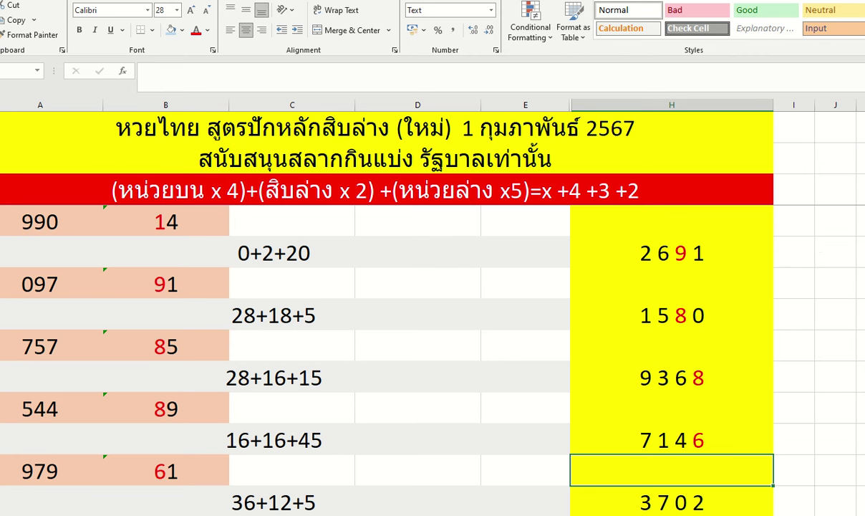
# On the lower tens-digit (หลักสิบล่าง) sheet, colour the digit 0 red in the last result "3 7 0 2" in column H
pyautogui.scroll(-2, 672, 358)
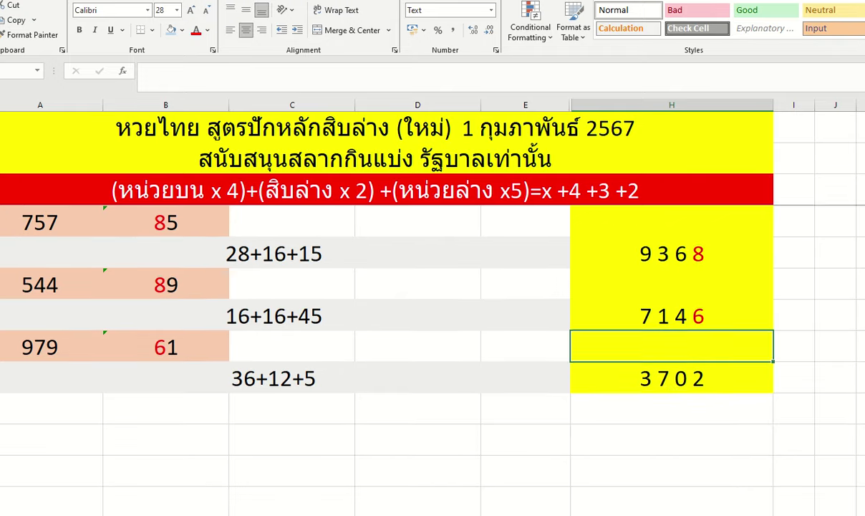
pyautogui.click(674, 376)
pyautogui.doubleClick(675, 376)
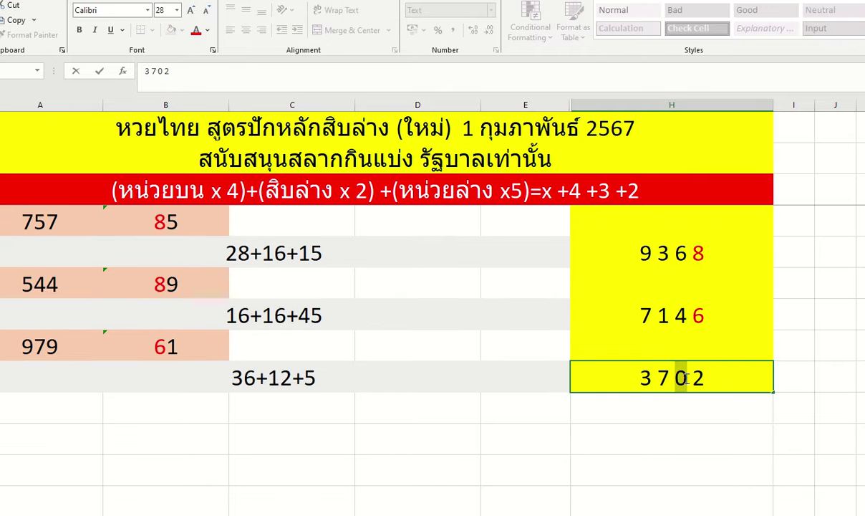
pyautogui.doubleClick(681, 378)
pyautogui.click(724, 359)
# Enter the new draw's 09 in column H directly below the result "3 7 0 2" and compare the two cells
pyautogui.click(141, 410)
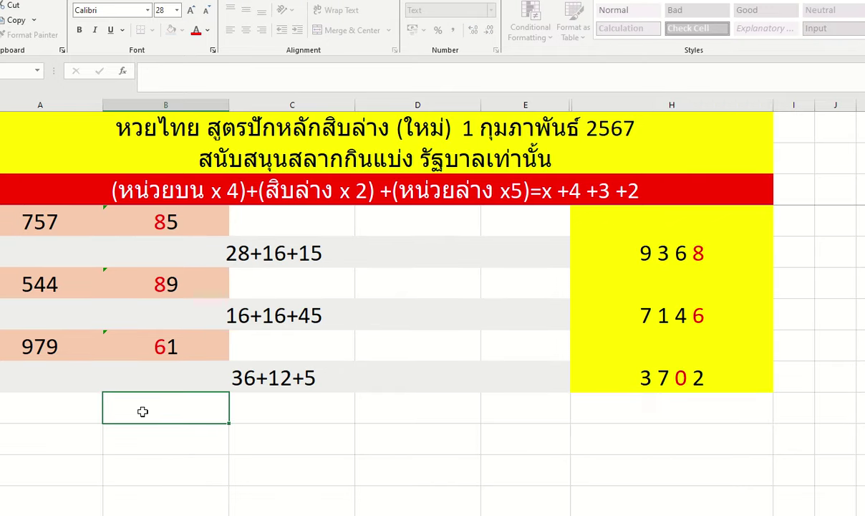
pyautogui.click(585, 407)
pyautogui.write('09')
pyautogui.press('Return')
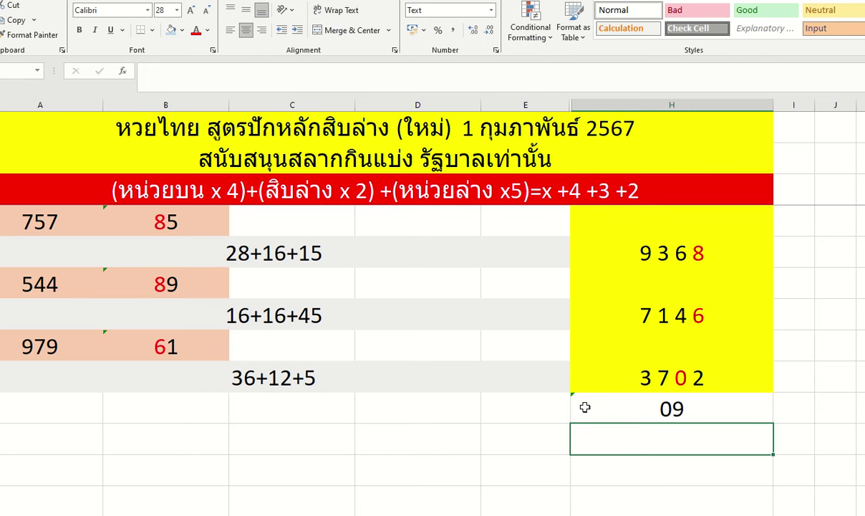
pyautogui.click(623, 380)
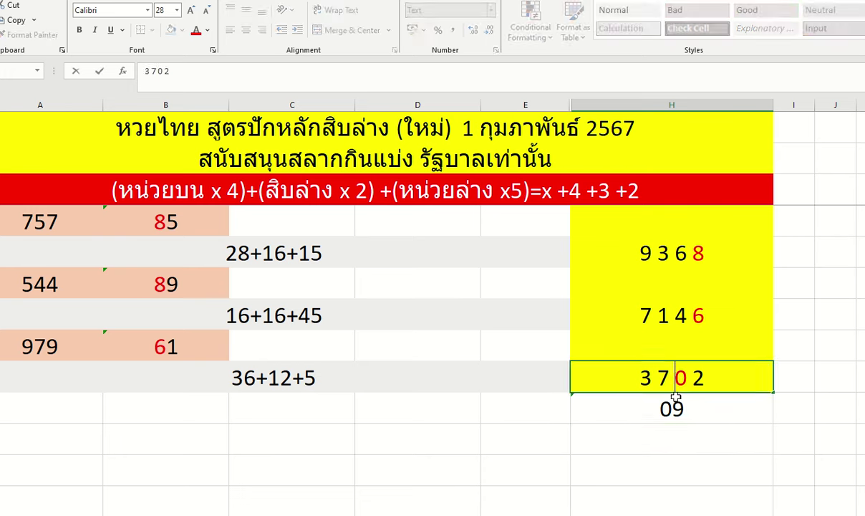
pyautogui.click(654, 407)
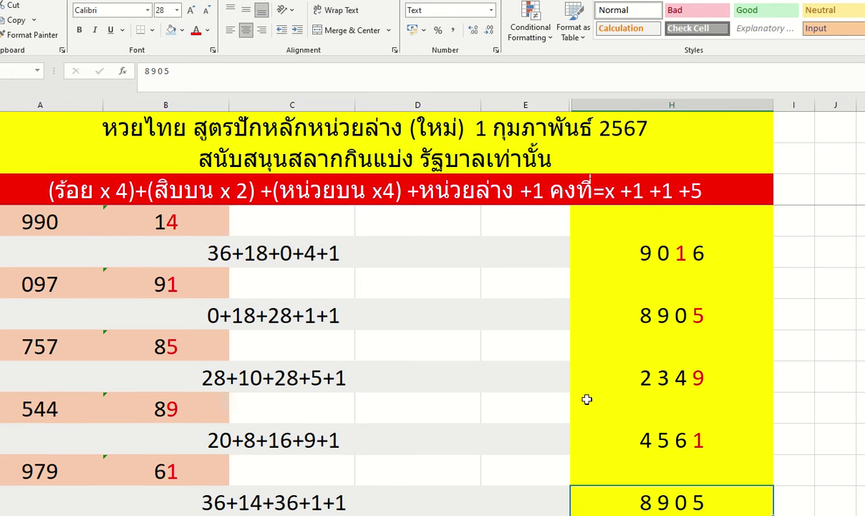
# On the lower units-digit (หลักหน่วยล่าง) sheet, colour the digit 9 red in the last result "8 9 0 5" in column H and enter 09 beneath it
pyautogui.scroll(-5, 585, 390)
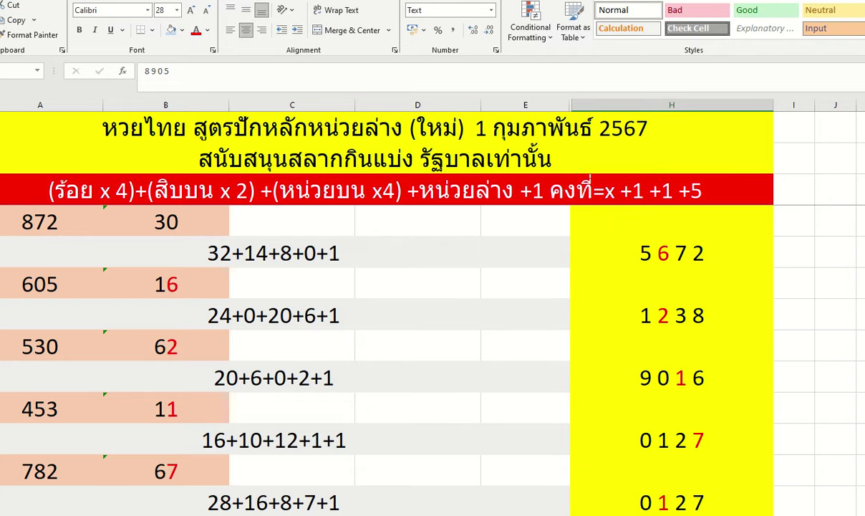
pyautogui.scroll(-5, 409, 358)
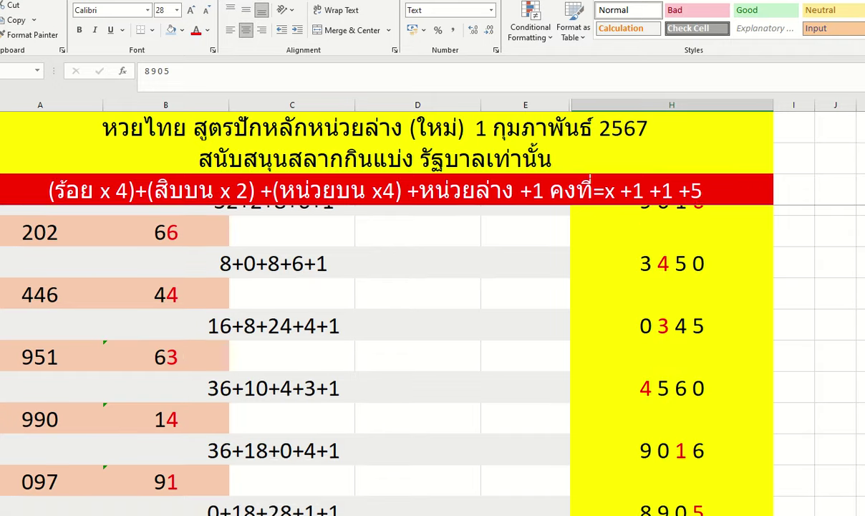
pyautogui.scroll(-3, 408, 359)
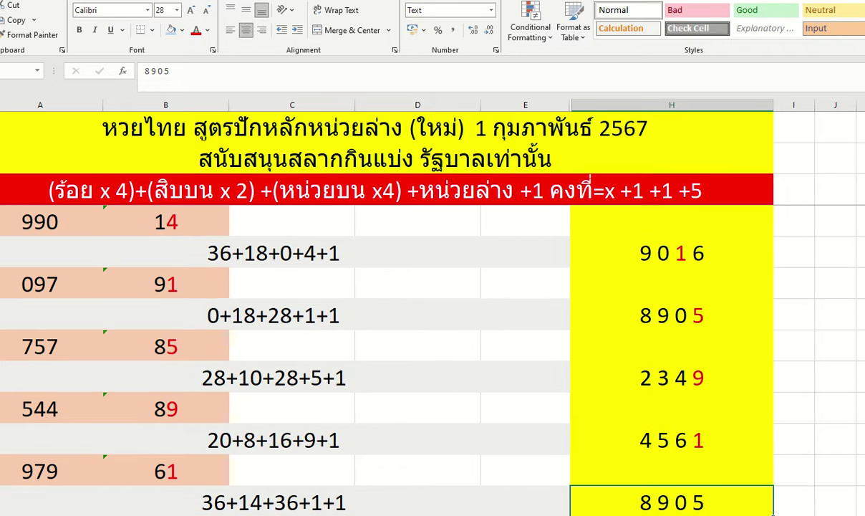
pyautogui.scroll(-1, 408, 358)
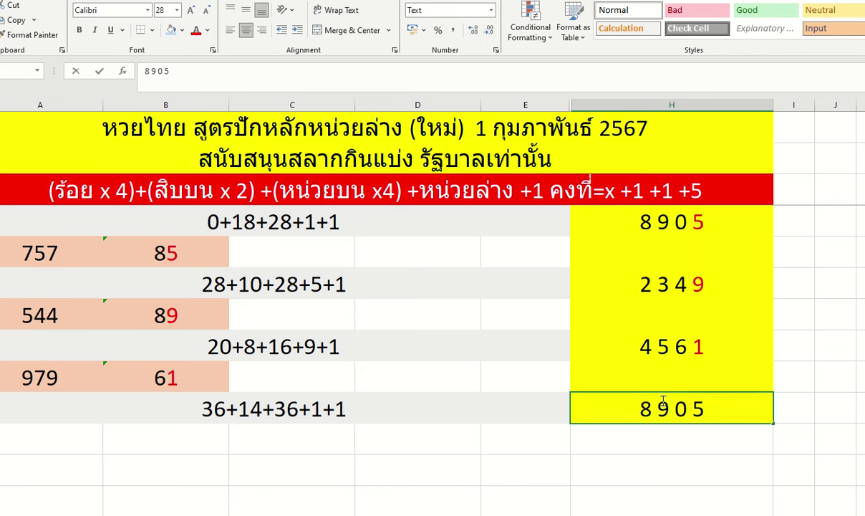
pyautogui.doubleClick(663, 407)
pyautogui.doubleClick(663, 408)
pyautogui.click(704, 389)
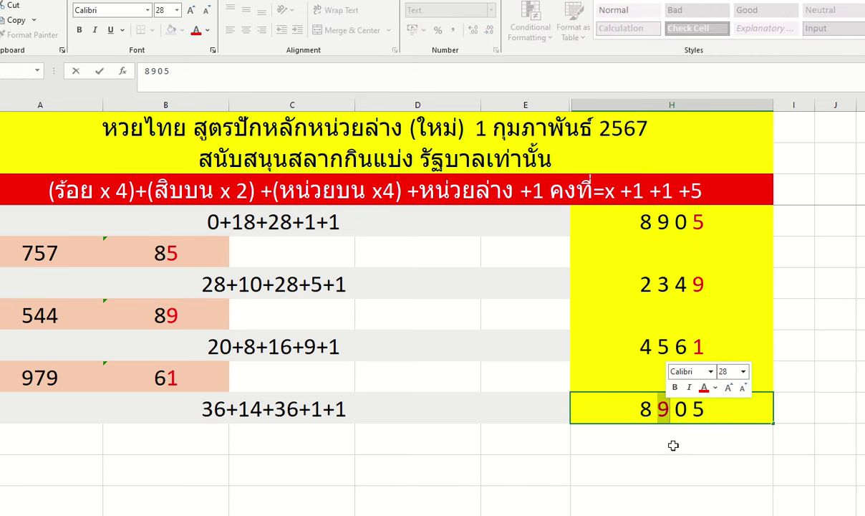
pyautogui.click(668, 450)
pyautogui.write('09')
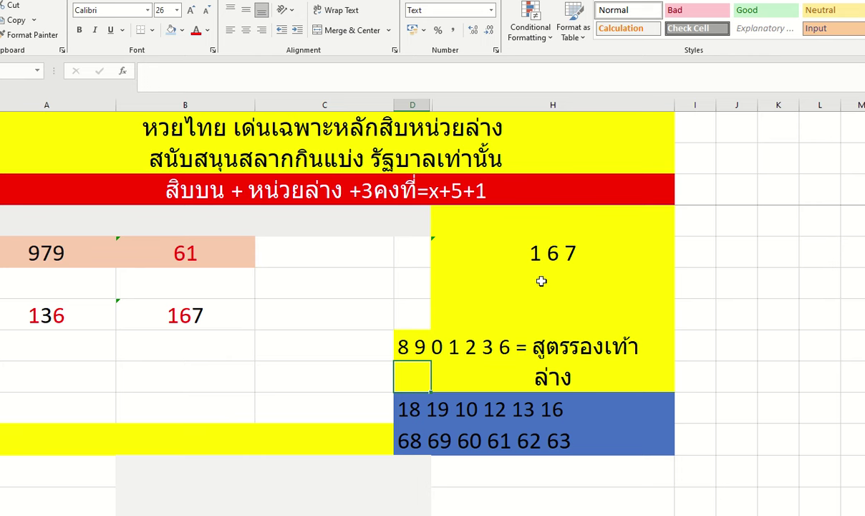
# On the two lower tens-and-units (หลักสิบหน่วยล่าง) sheets, check the last results 1 6 7 and 1 3 6 and the candidate digits below them
pyautogui.click(561, 425)
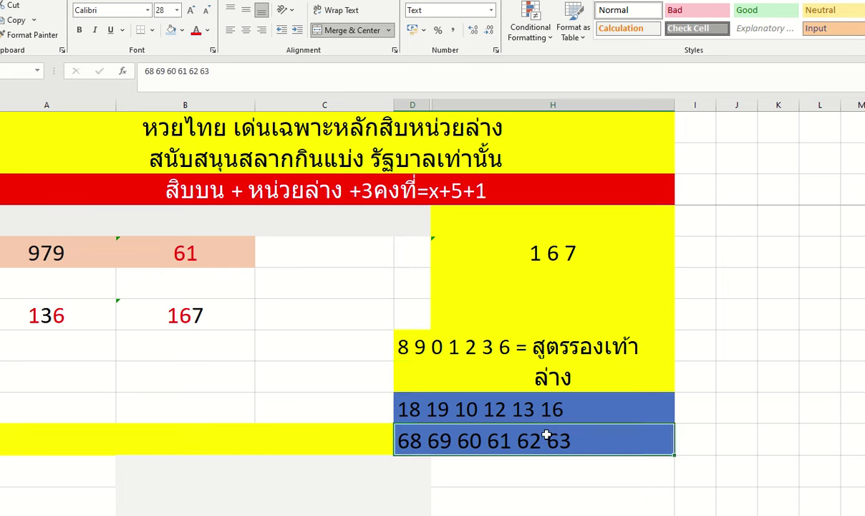
pyautogui.doubleClick(563, 433)
pyautogui.moveTo(548, 442); pyautogui.dragTo(589, 442)
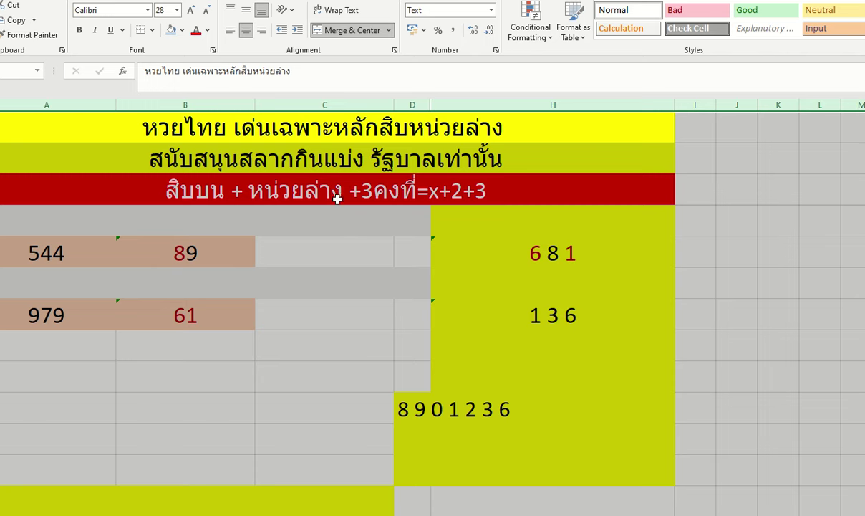
pyautogui.click(502, 381)
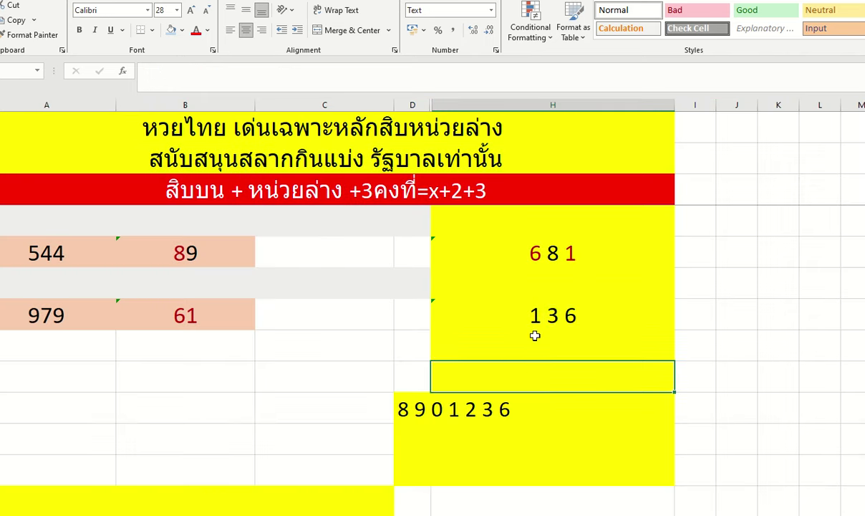
pyautogui.click(554, 307)
pyautogui.doubleClick(549, 313)
pyautogui.doubleClick(550, 313)
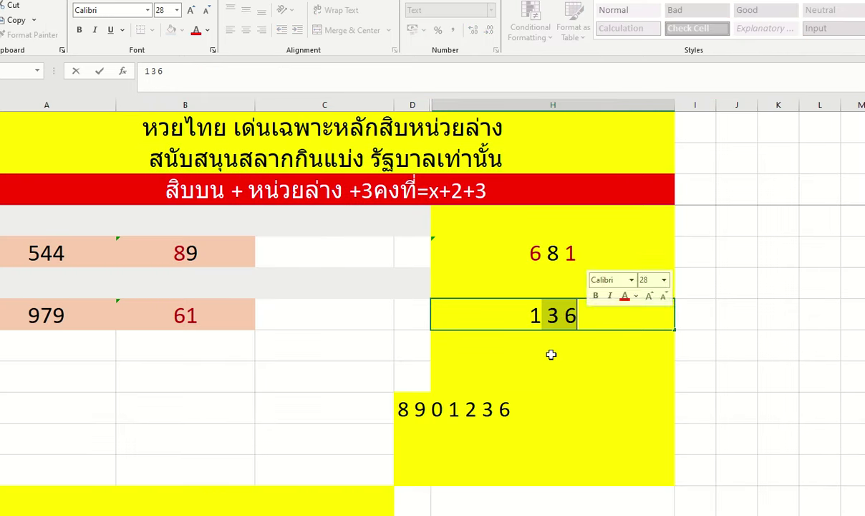
pyautogui.click(446, 416)
pyautogui.write('0 1 2 3 6')
pyautogui.click(414, 462)
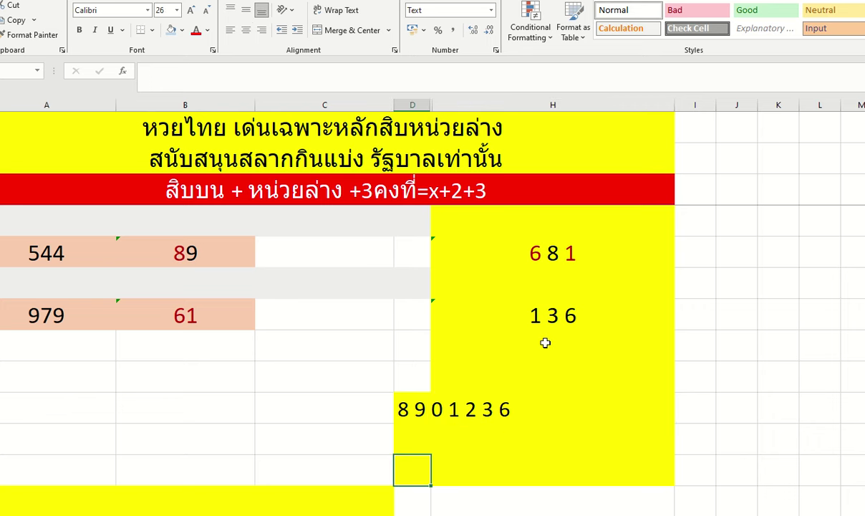
# Go to the old-formula (เก่า) sheet based on ร้อย + หน่วยบน and review its past results in column H
pyautogui.hotkey('ctrl', 'pagedown')
pyautogui.hotkey('ctrl', 'pagedown')
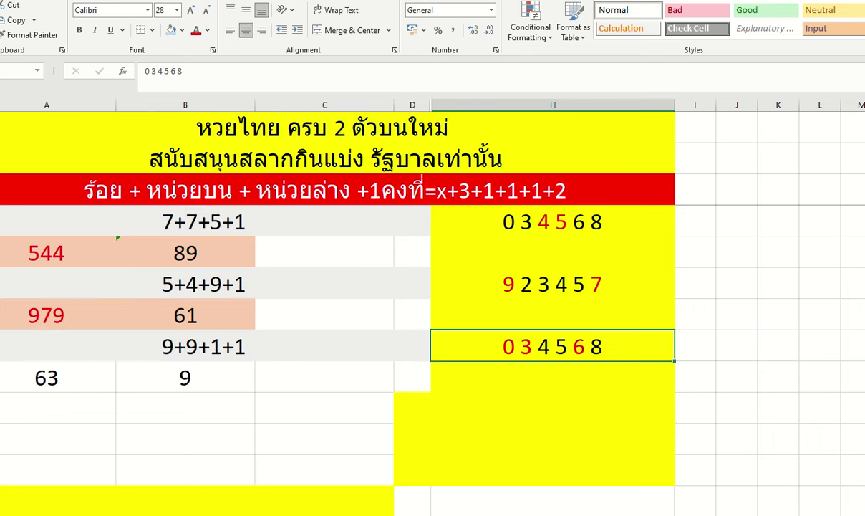
pyautogui.hotkey('ctrl', 'pagedown')
pyautogui.hotkey('ctrl', 'pagedown')
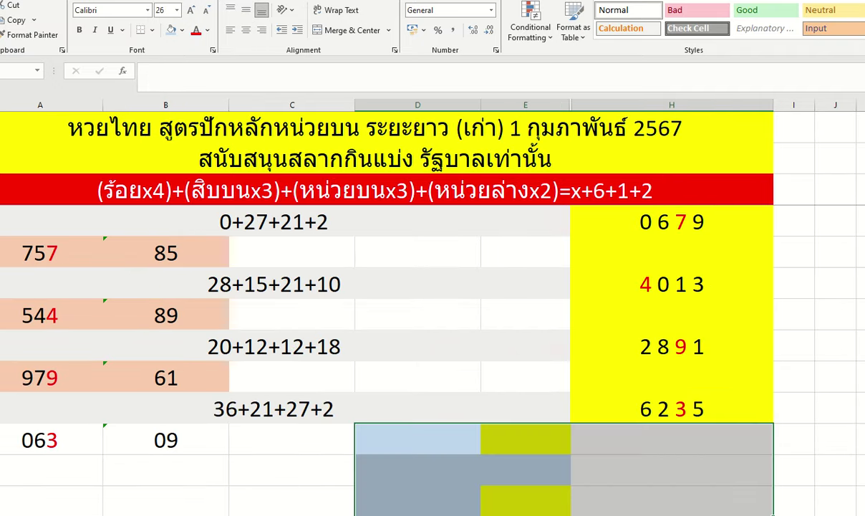
pyautogui.hotkey('ctrl', 'pagedown')
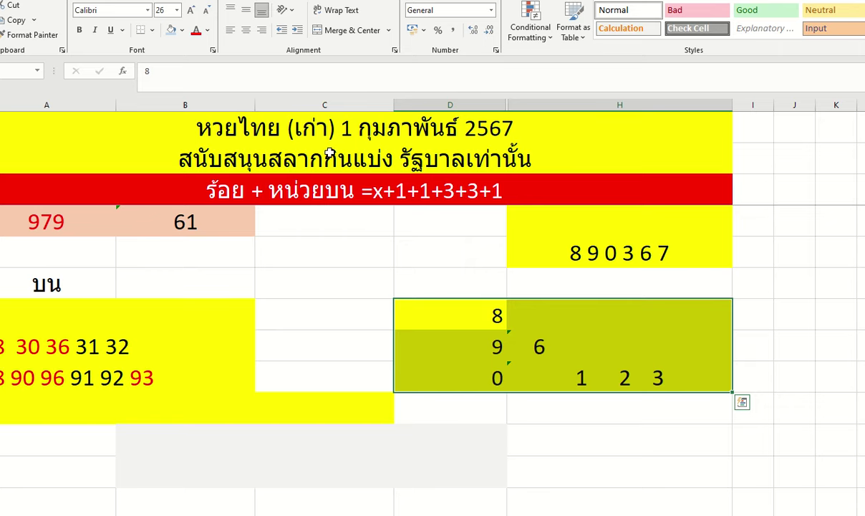
pyautogui.scroll(-10, 315, 155)
pyautogui.scroll(1, 326, 179)
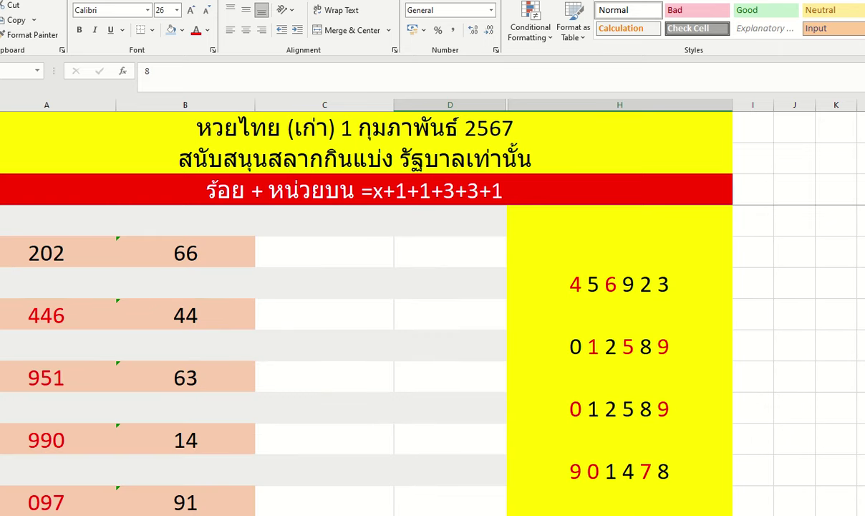
pyautogui.scroll(-5, 409, 358)
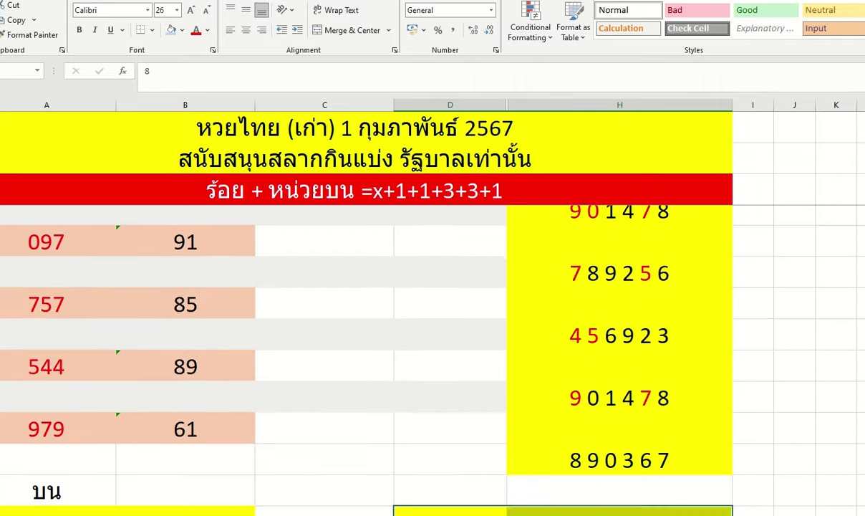
pyautogui.scroll(2, 429, 343)
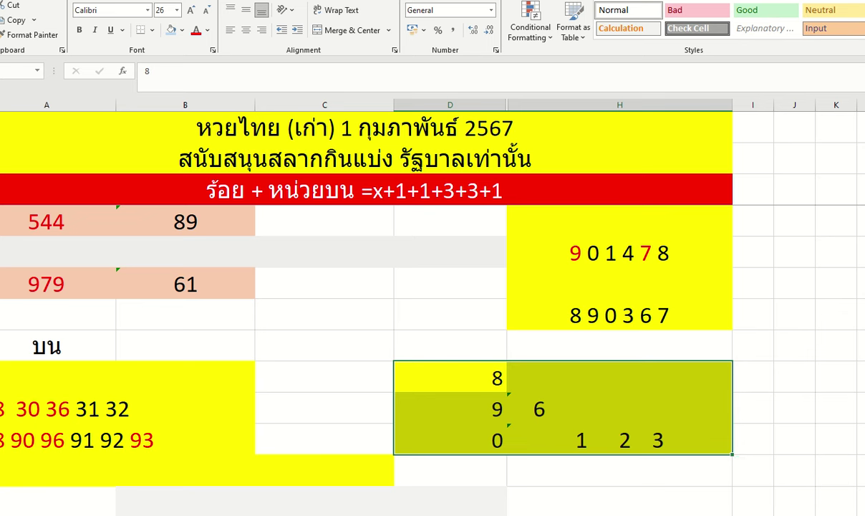
# Colour the digits 0, 3 and 6 red in the last result "8 9 0 3 6 7" in column H
pyautogui.click(602, 304)
pyautogui.click(603, 293)
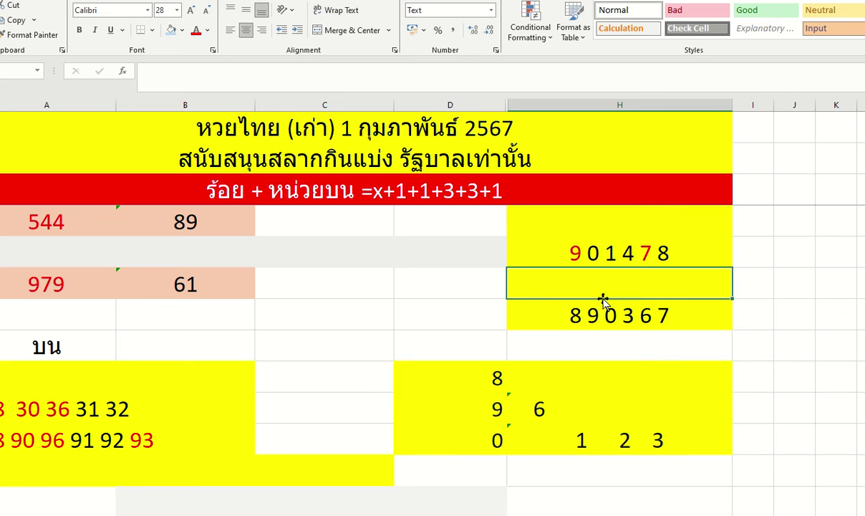
pyautogui.click(581, 262)
pyautogui.doubleClick(571, 252)
pyautogui.moveTo(571, 253); pyautogui.dragTo(600, 252)
pyautogui.click(642, 251)
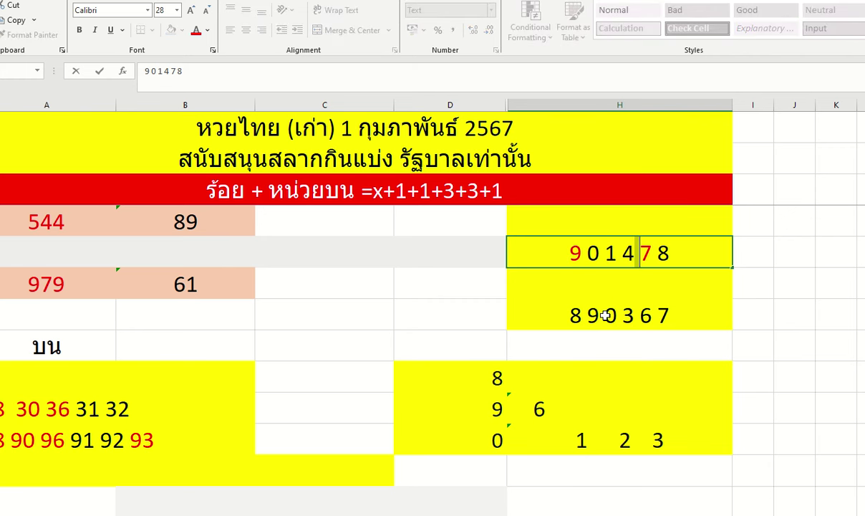
pyautogui.click(630, 316)
pyautogui.doubleClick(614, 315)
pyautogui.moveTo(600, 316); pyautogui.dragTo(653, 318)
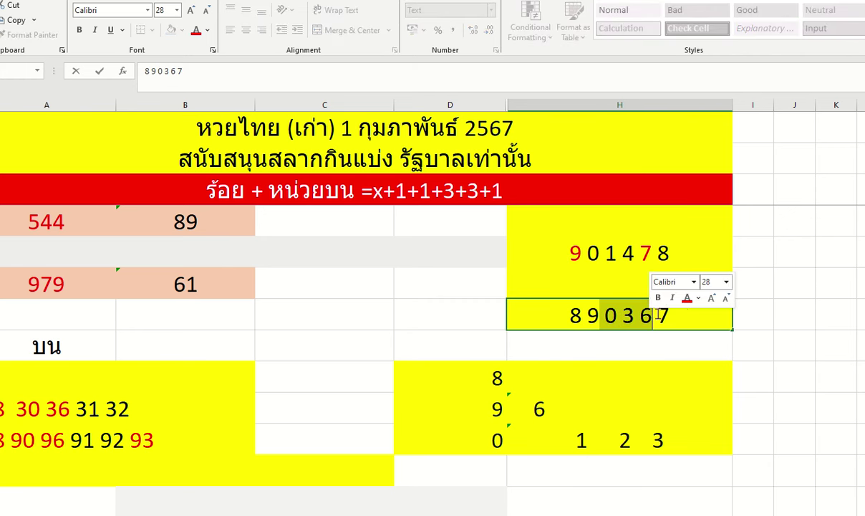
pyautogui.click(686, 297)
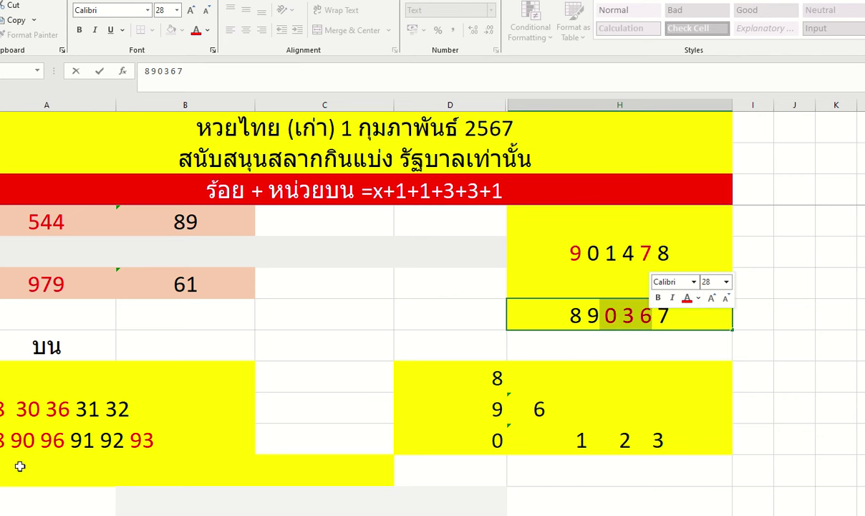
pyautogui.click(41, 409)
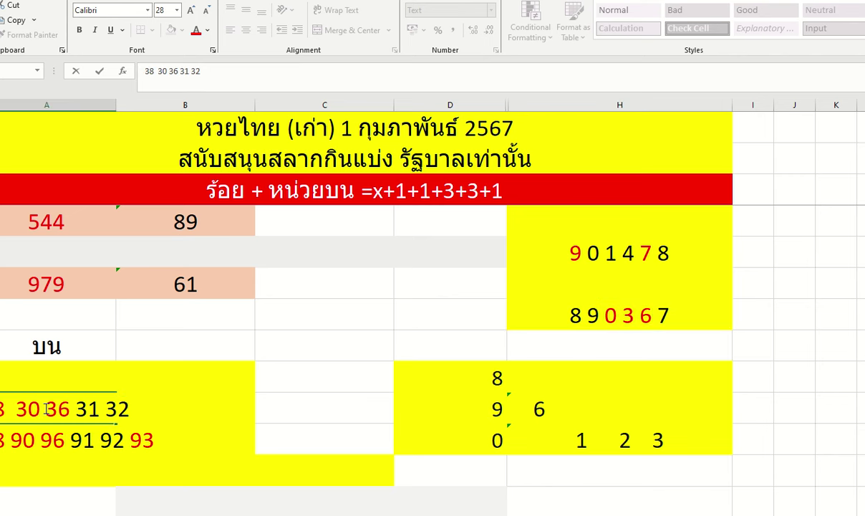
pyautogui.moveTo(46, 408); pyautogui.dragTo(70, 409)
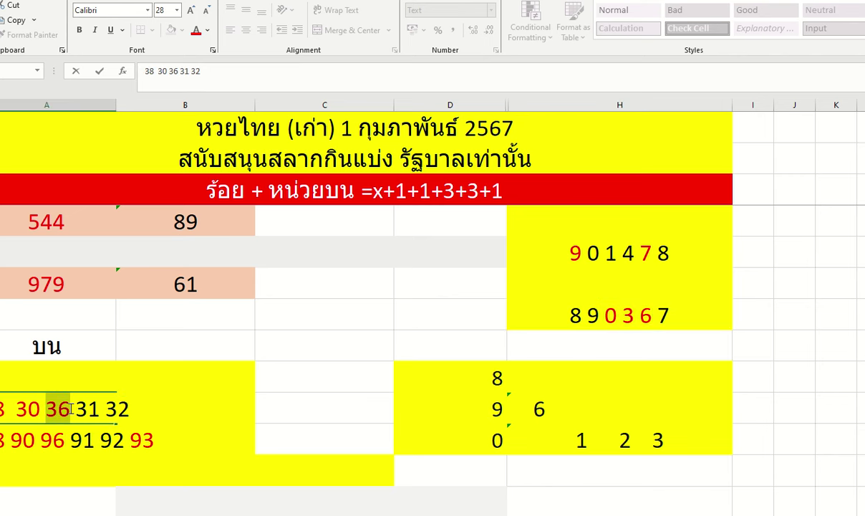
pyautogui.click(118, 387)
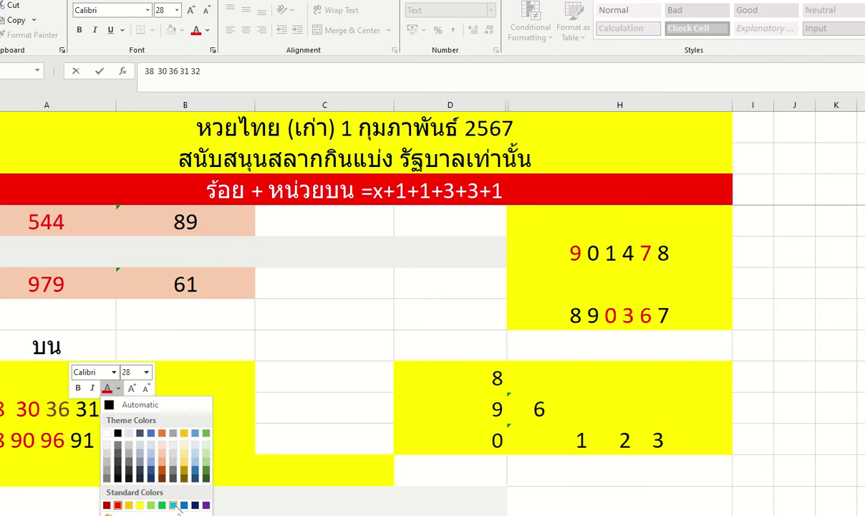
pyautogui.click(162, 473)
# Compare the pairs 90 and 36 in the yellow column A block with the last result "8 9 0 3 6 7" in column H
pyautogui.doubleClick(10, 435)
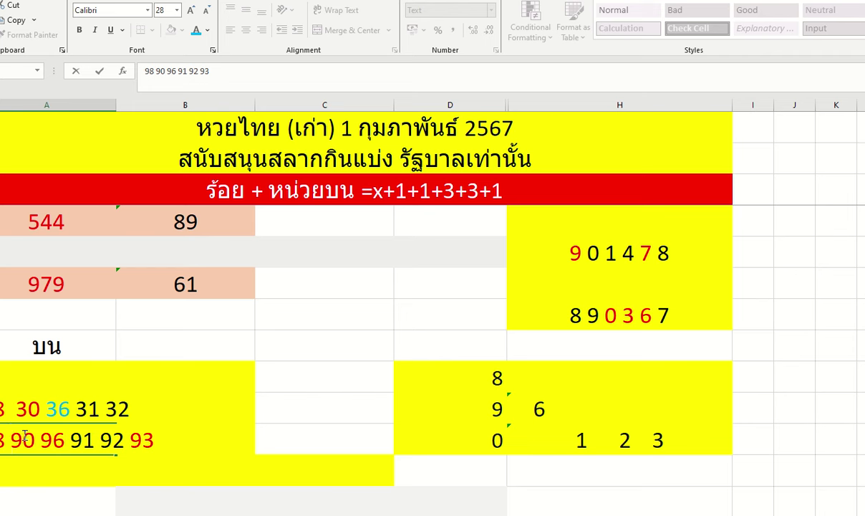
pyautogui.moveTo(11, 435); pyautogui.dragTo(34, 438)
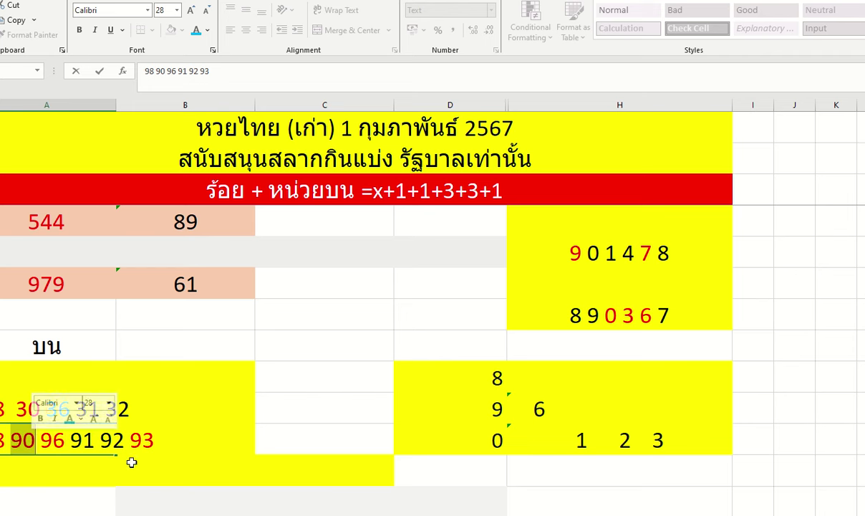
pyautogui.click(316, 148)
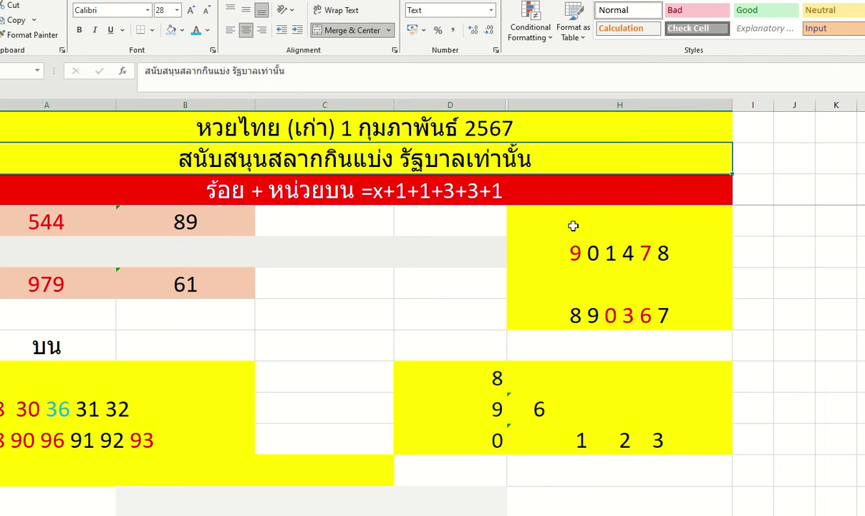
pyautogui.click(569, 250)
pyautogui.click(591, 318)
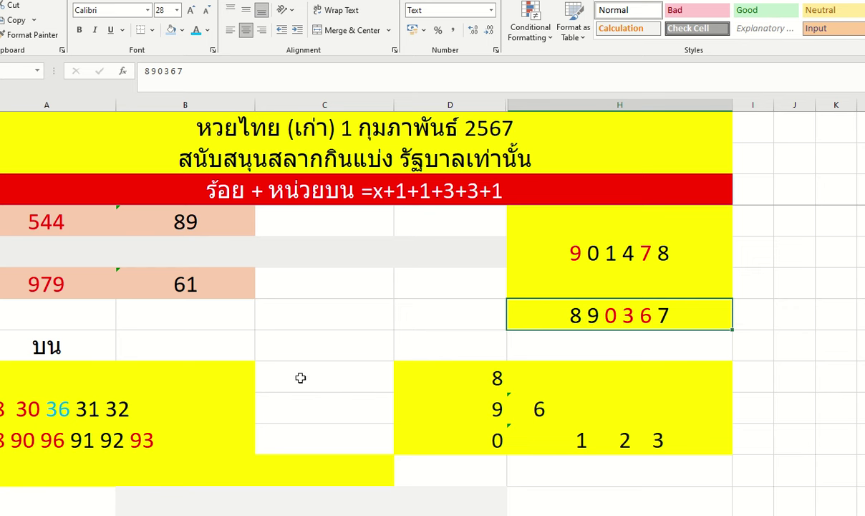
pyautogui.doubleClick(52, 409)
pyautogui.moveTo(51, 412); pyautogui.dragTo(75, 416)
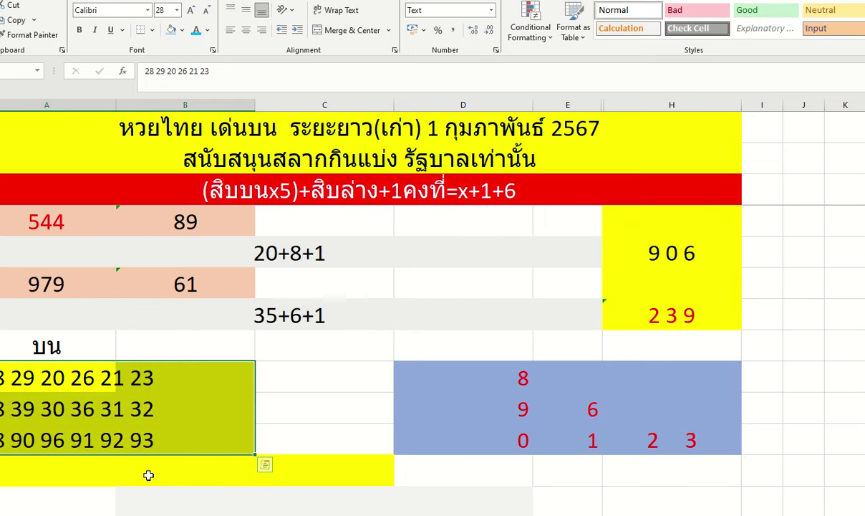
pyautogui.click(148, 473)
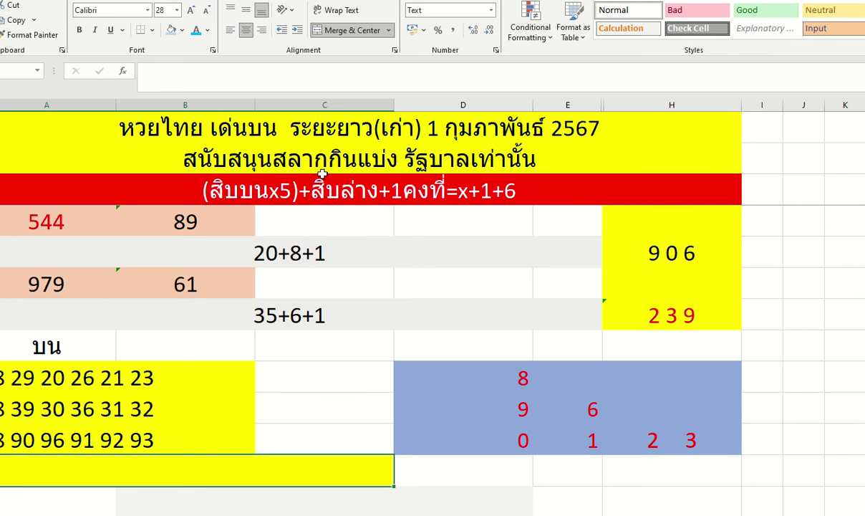
pyautogui.click(654, 322)
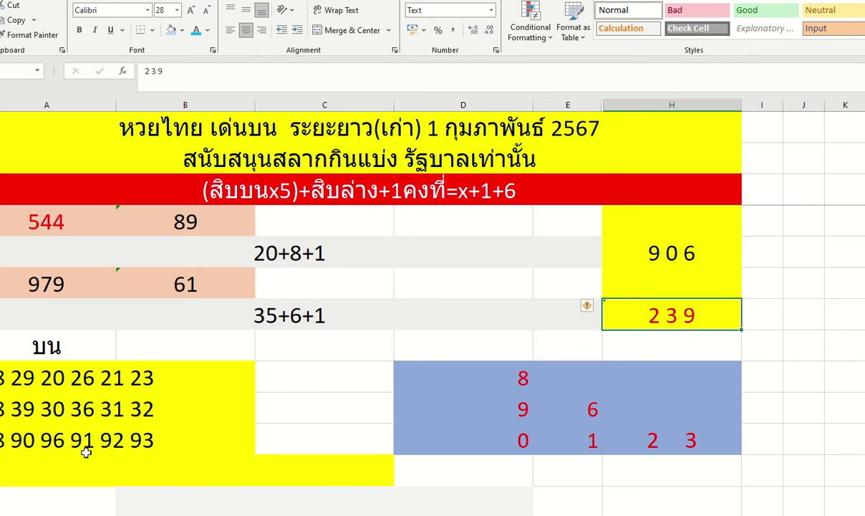
pyautogui.click(67, 434)
pyautogui.click(71, 409)
pyautogui.doubleClick(71, 408)
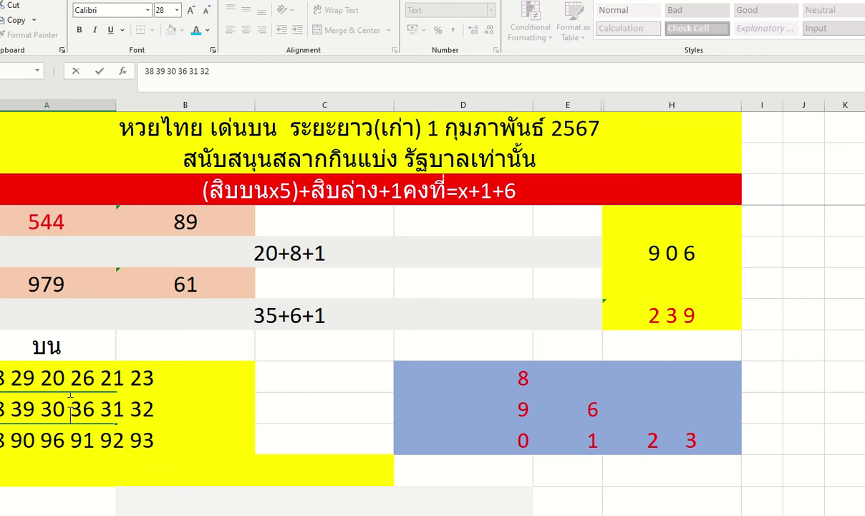
pyautogui.moveTo(70, 408); pyautogui.dragTo(94, 410)
pyautogui.click(128, 387)
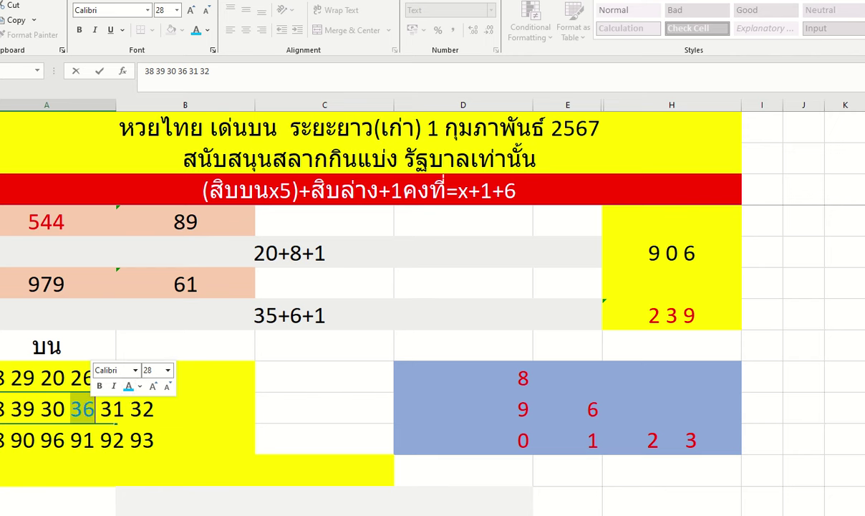
pyautogui.hotkey('ctrl', 'Return')
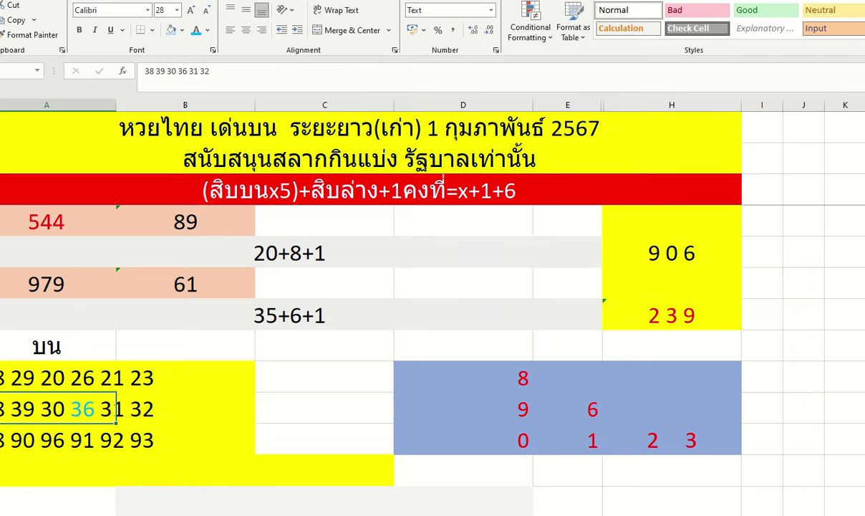
# Check the last result on the old-formula sheet, the pair 63 on the upper tens-units sheet, and the 9 and 6 in the 979 61 grid
pyautogui.hotkey('ctrl', 'pagedown')
pyautogui.hotkey('ctrl', 'pageup')
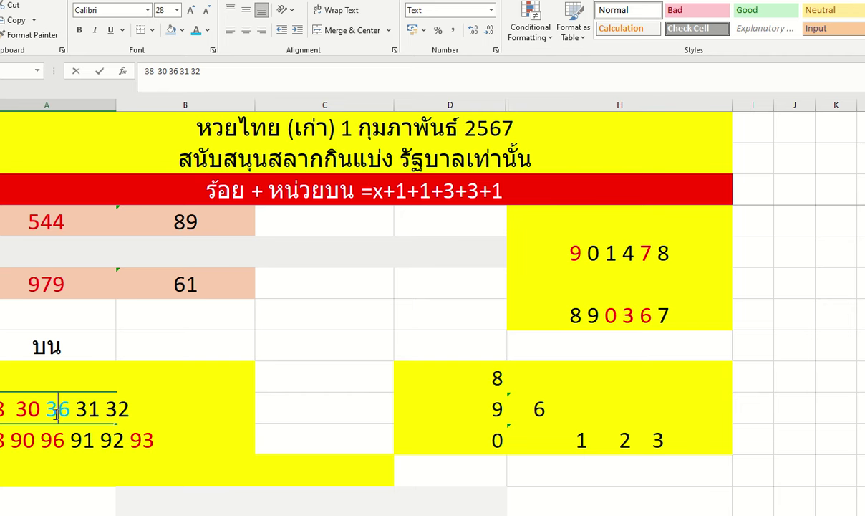
pyautogui.click(650, 315)
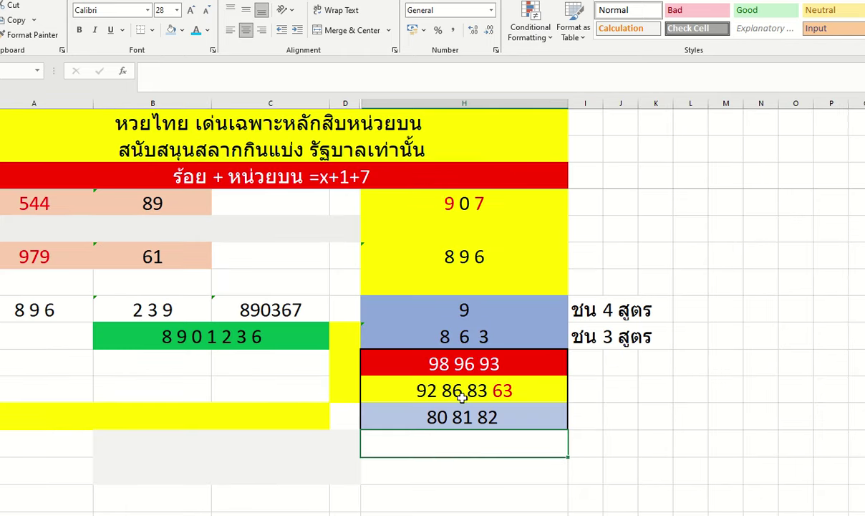
pyautogui.click(494, 387)
pyautogui.doubleClick(503, 390)
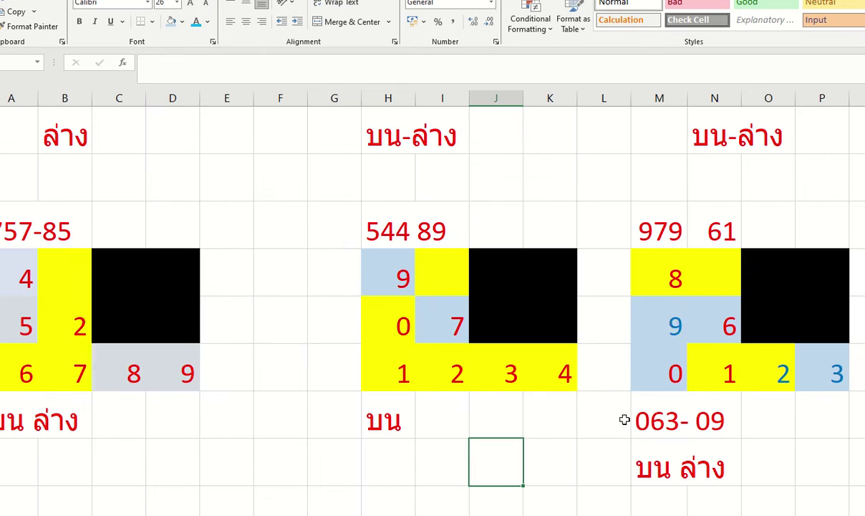
pyautogui.click(677, 324)
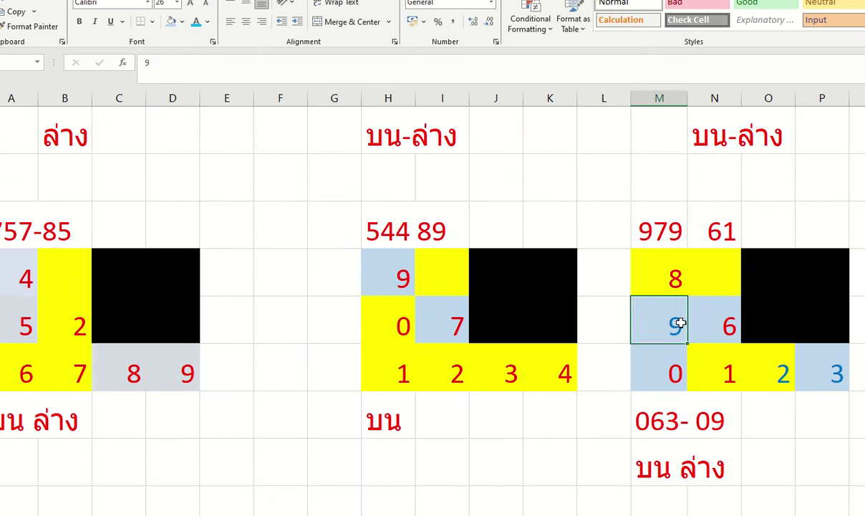
pyautogui.click(718, 325)
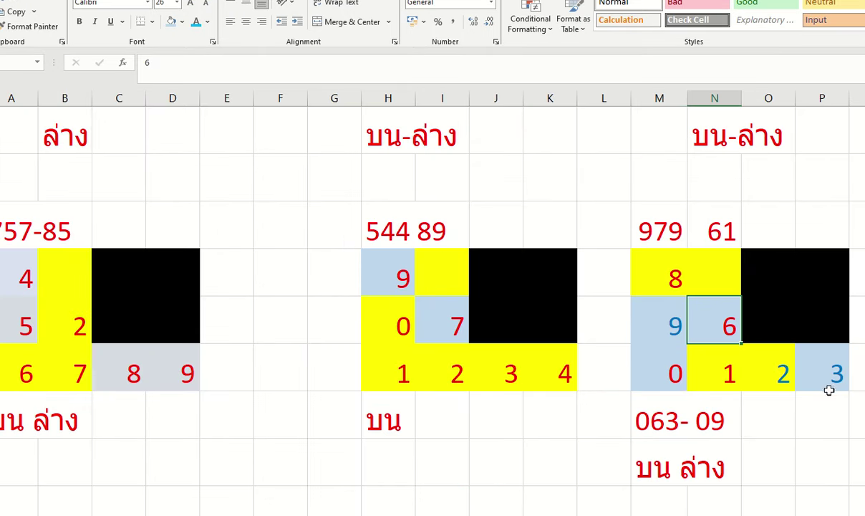
pyautogui.click(670, 322)
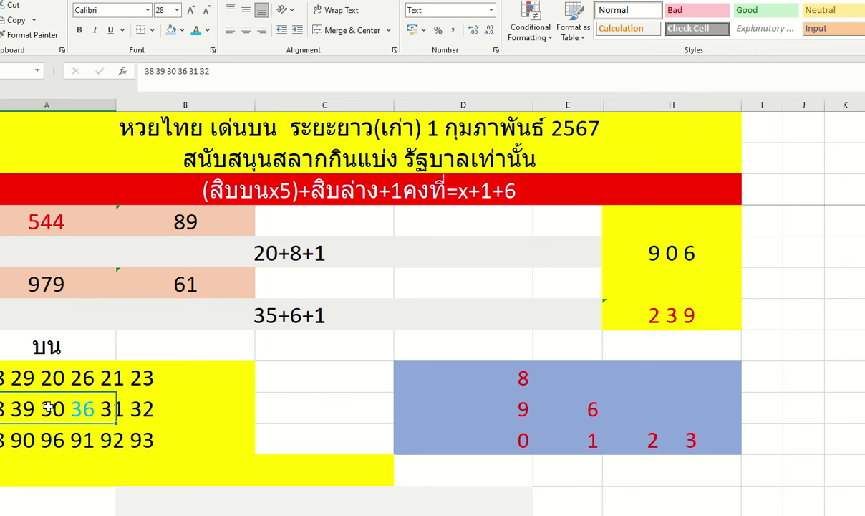
pyautogui.doubleClick(70, 409)
pyautogui.moveTo(70, 409); pyautogui.dragTo(91, 414)
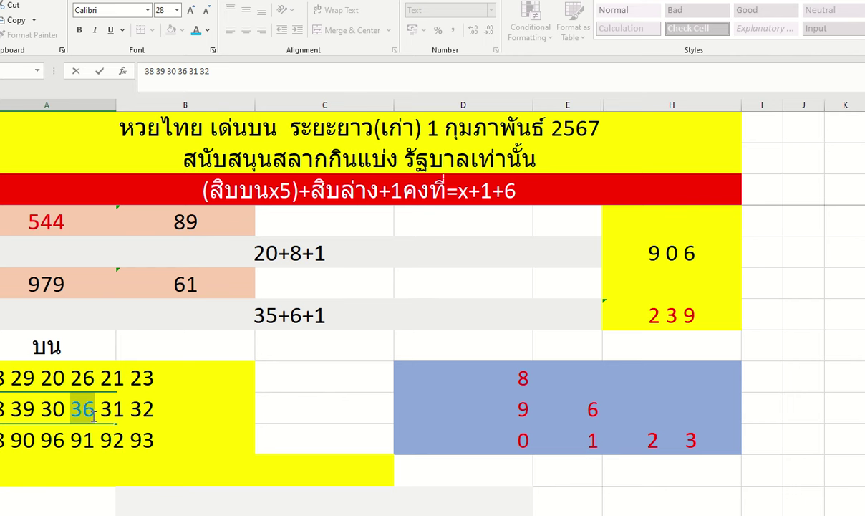
pyautogui.click(93, 416)
pyautogui.press('Return')
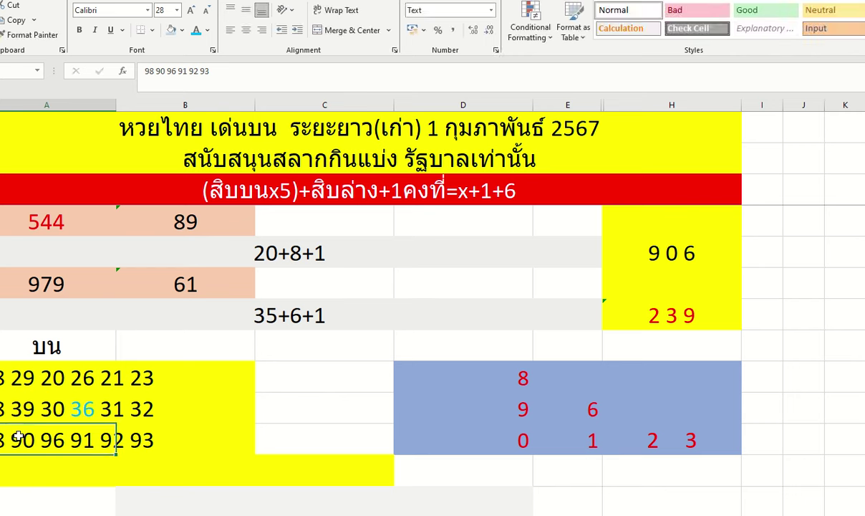
pyautogui.doubleClick(22, 440)
pyautogui.moveTo(6, 440); pyautogui.dragTo(42, 438)
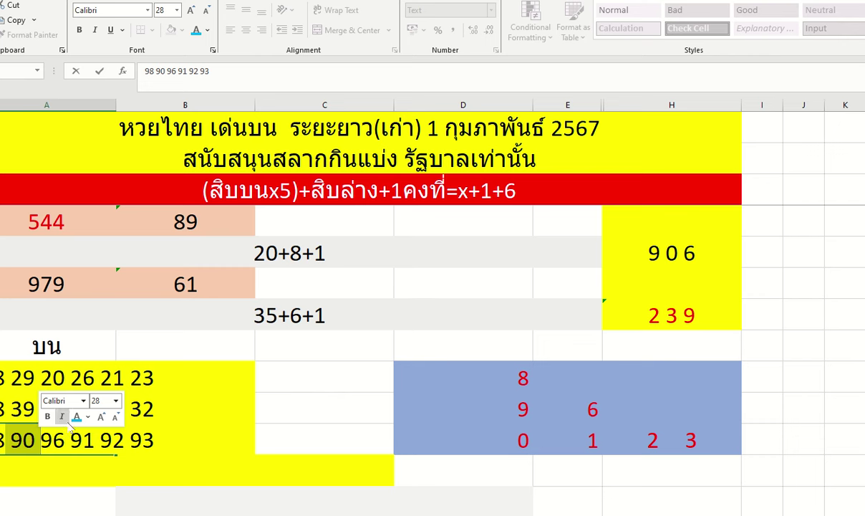
pyautogui.click(76, 416)
pyautogui.click(215, 408)
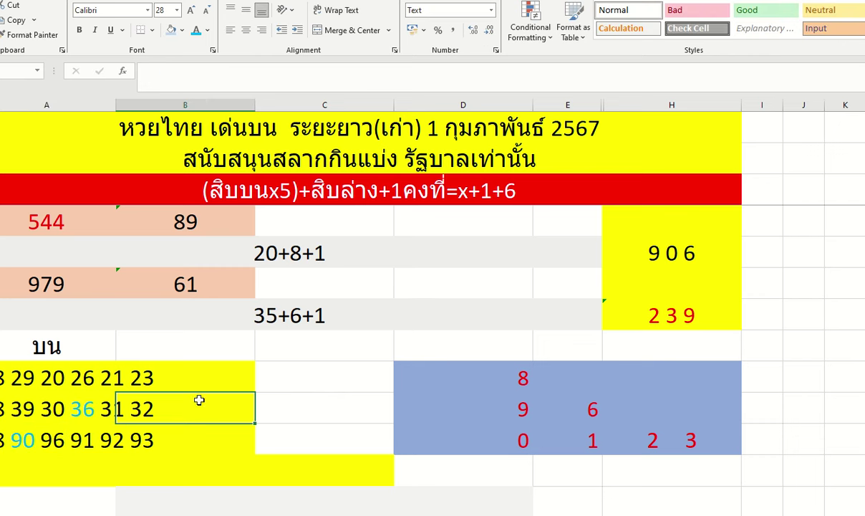
# Compare the digit 3 in the last result "2 3 9" in column H with the 36 pair row in column A
pyautogui.click(663, 319)
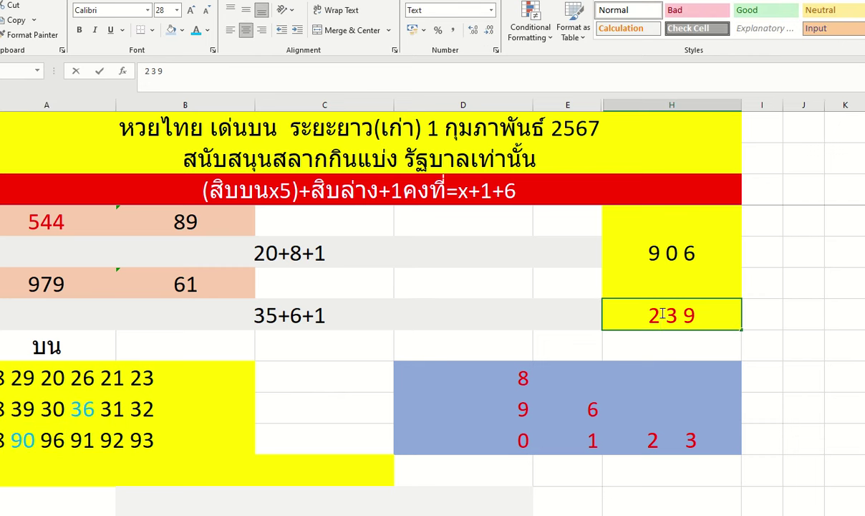
pyautogui.doubleClick(666, 317)
pyautogui.moveTo(666, 317); pyautogui.dragTo(677, 320)
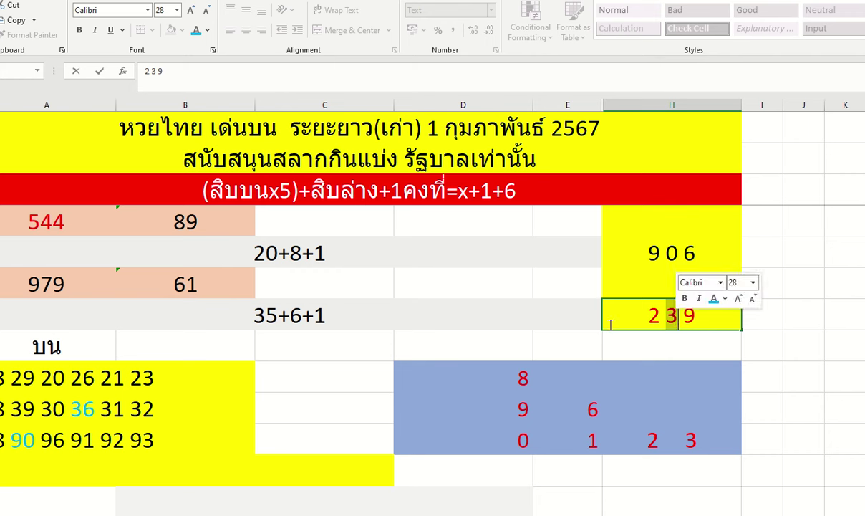
pyautogui.click(46, 400)
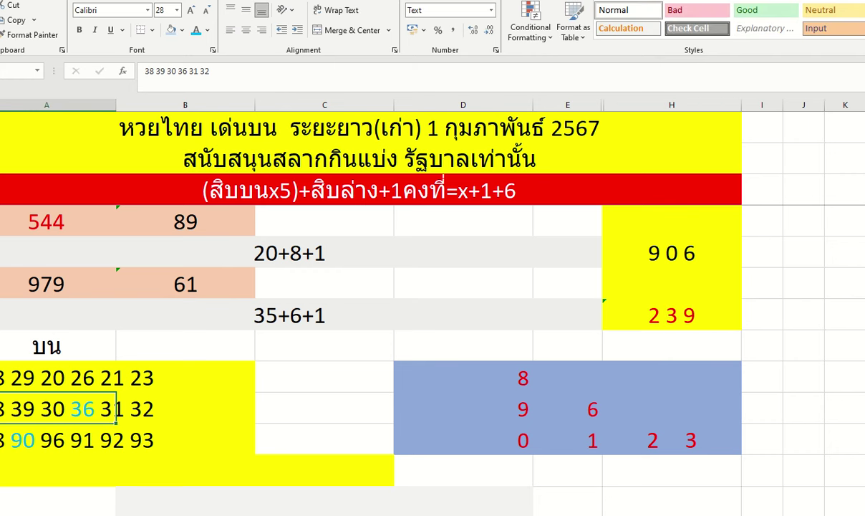
# Review the past draws on the two-upper-digit (ครบ 2 ตัวบนใหม่) sheet and examine the digits in the last result "0 3 4 5 6 8"
pyautogui.hotkey('ctrl', 'pagedown')
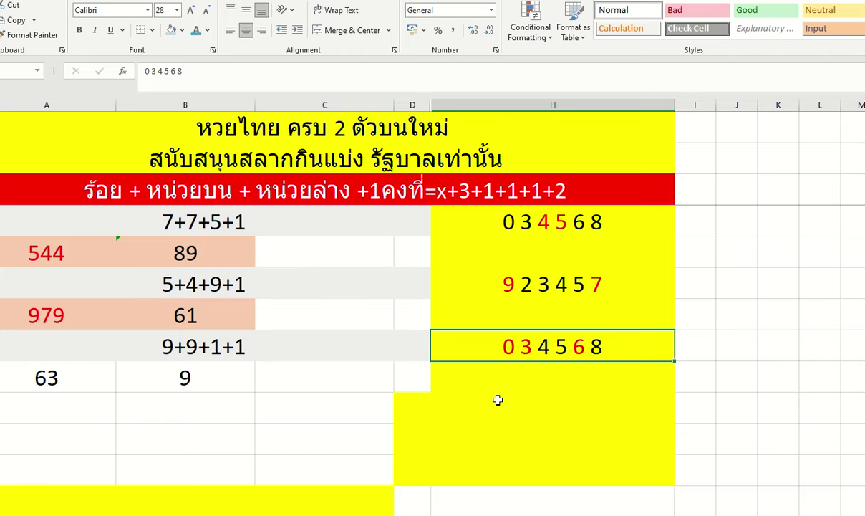
pyautogui.scroll(3, 498, 400)
pyautogui.scroll(-5, 498, 400)
pyautogui.scroll(5, 498, 400)
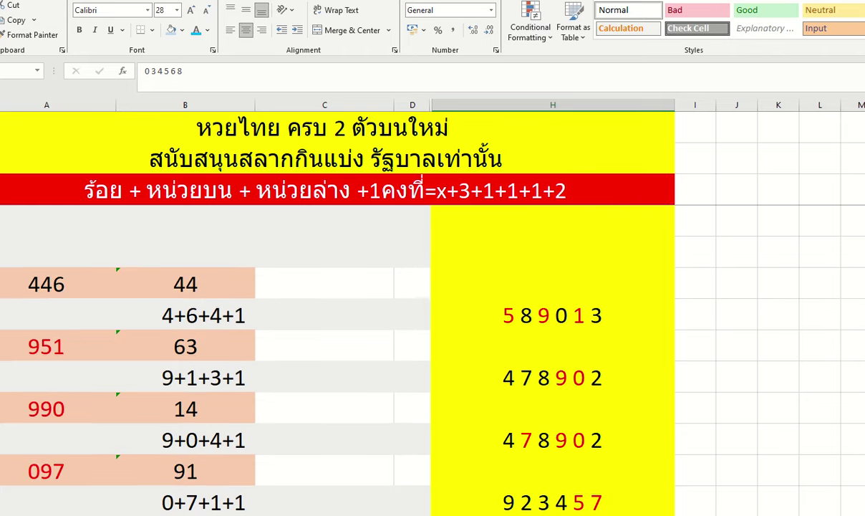
pyautogui.scroll(-4, 430, 358)
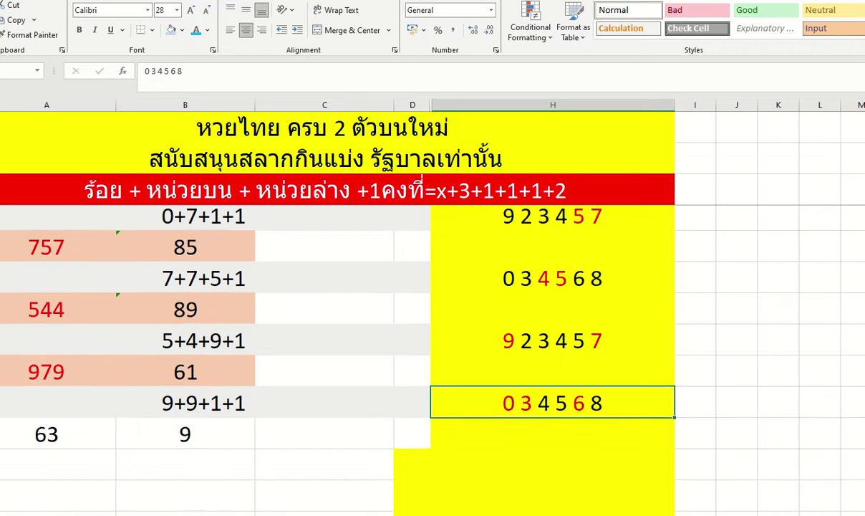
pyautogui.scroll(1, 508, 358)
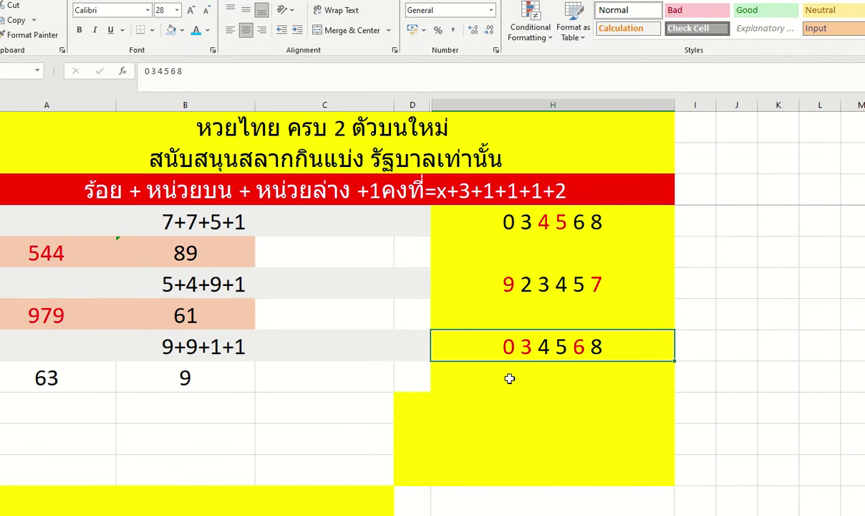
pyautogui.doubleClick(508, 349)
pyautogui.moveTo(501, 349); pyautogui.dragTo(569, 351)
pyautogui.click(573, 351)
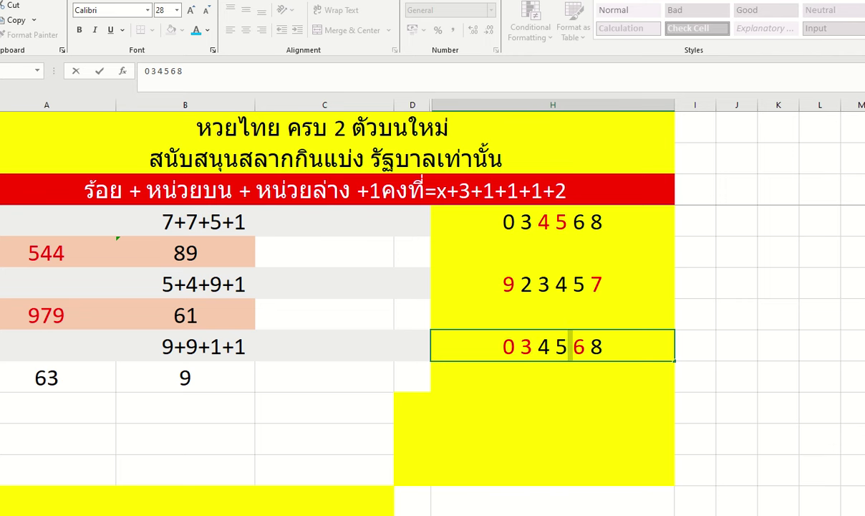
pyautogui.hotkey('ctrl', 'Return')
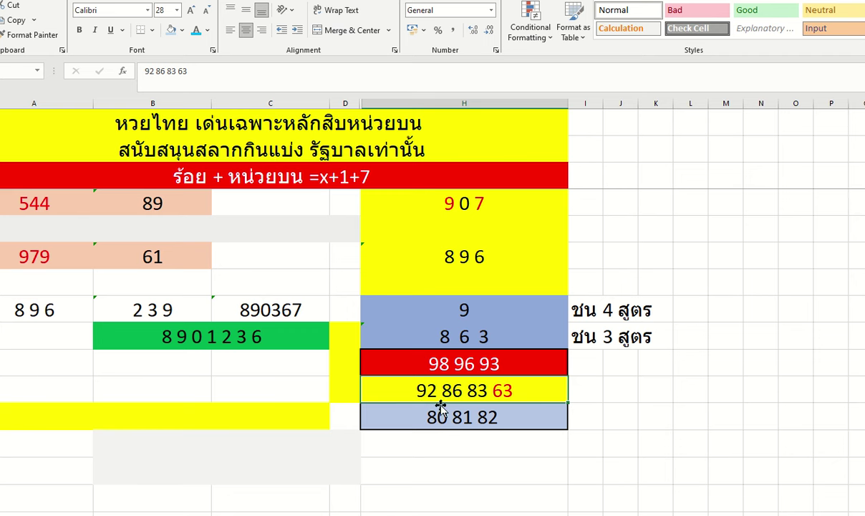
# On the upper tens-units sheet, colour the digits 6 and 3 red in the "8 6 3" cell and check them against the pair 63
pyautogui.click(451, 361)
pyautogui.doubleClick(487, 383)
pyautogui.click(465, 305)
pyautogui.click(458, 336)
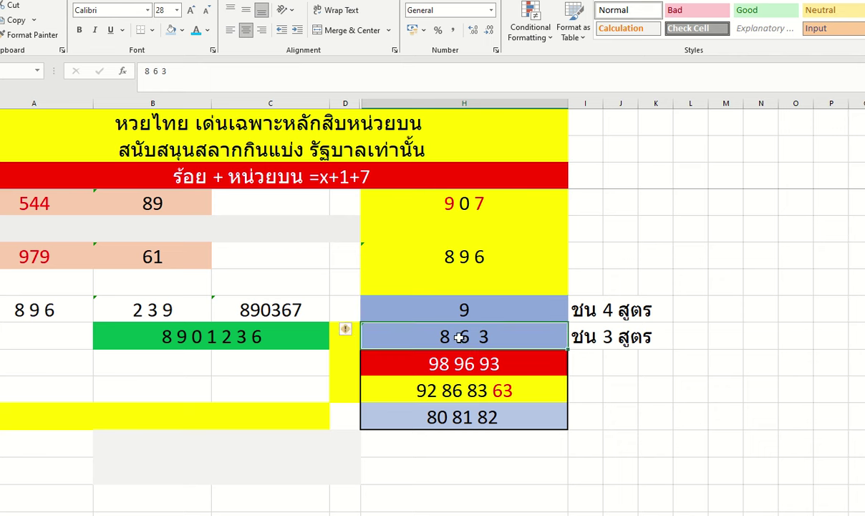
pyautogui.doubleClick(460, 338)
pyautogui.moveTo(460, 338); pyautogui.dragTo(498, 346)
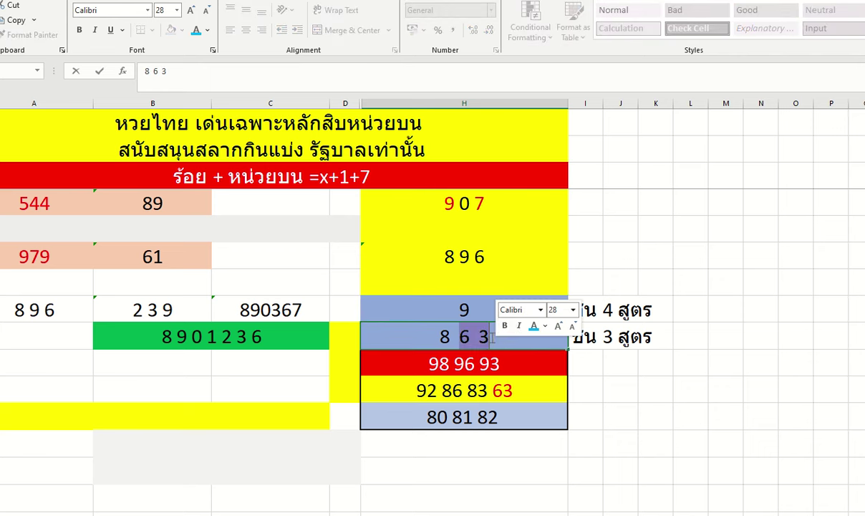
pyautogui.click(545, 326)
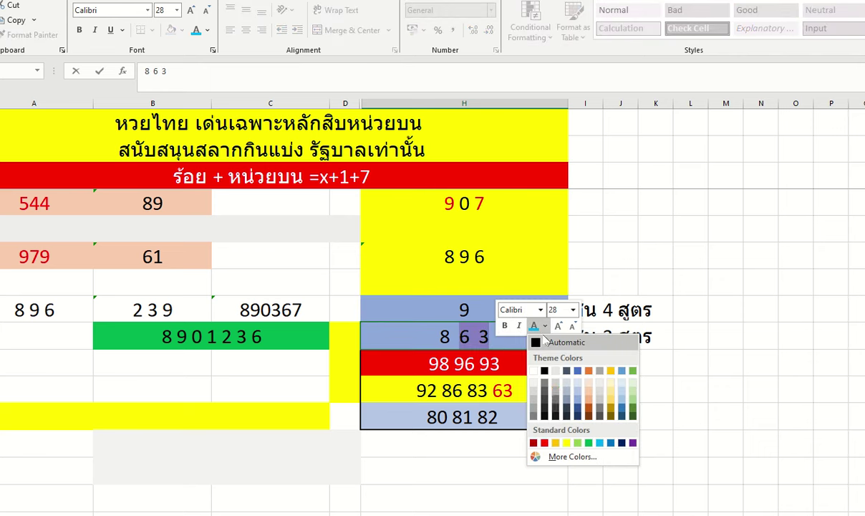
pyautogui.click(544, 443)
pyautogui.doubleClick(501, 391)
pyautogui.moveTo(490, 390); pyautogui.dragTo(515, 392)
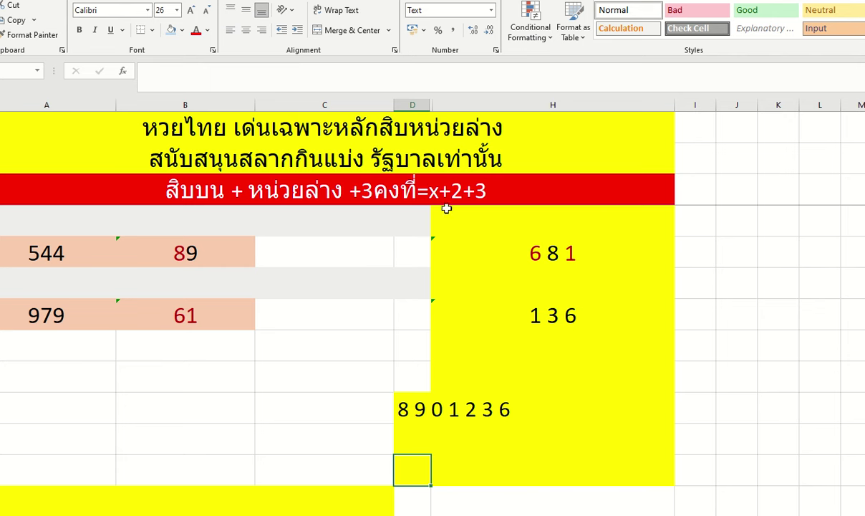
# Examine the lower-digit sheets: the result "1 3 6", the pair 63 in the blue block, and the 0 in "3 7 0 2"
pyautogui.doubleClick(551, 309)
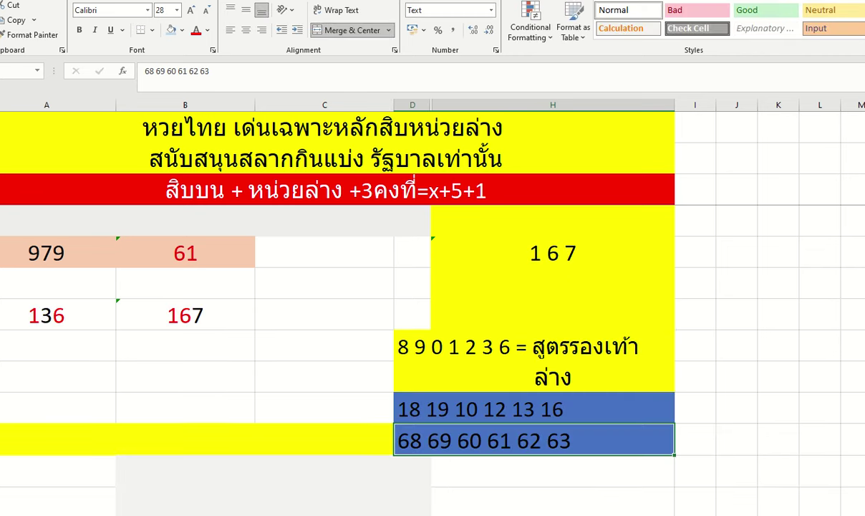
pyautogui.doubleClick(546, 442)
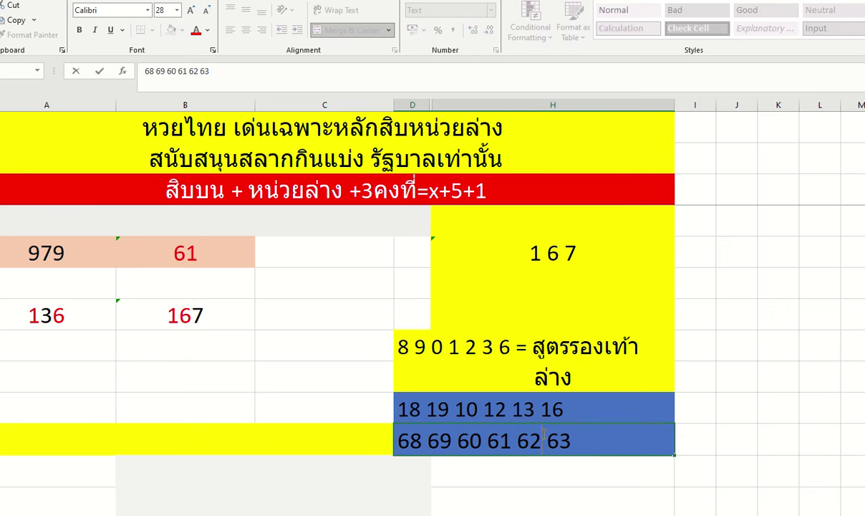
pyautogui.moveTo(548, 441); pyautogui.dragTo(573, 441)
pyautogui.click(608, 401)
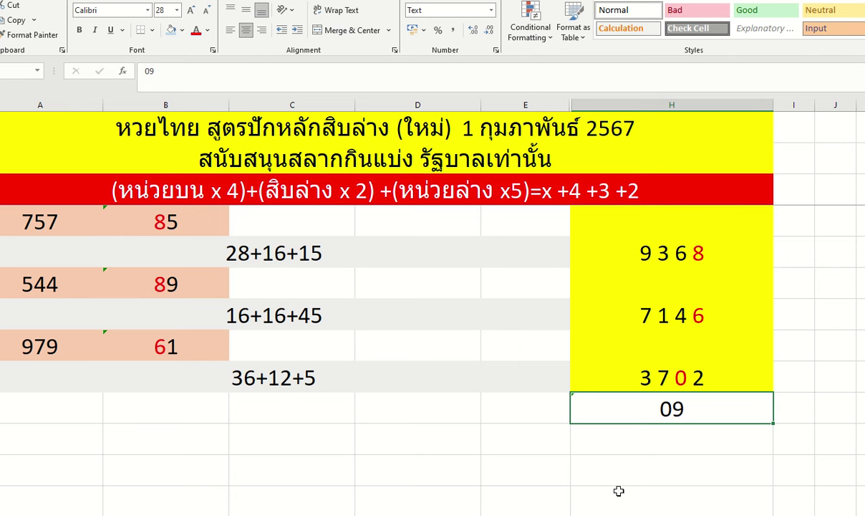
pyautogui.doubleClick(677, 377)
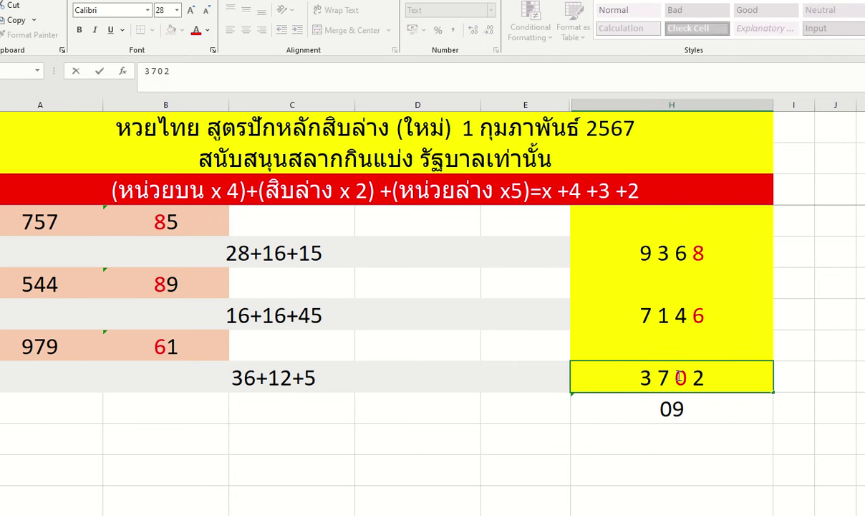
pyautogui.moveTo(676, 378); pyautogui.dragTo(687, 383)
pyautogui.click(688, 383)
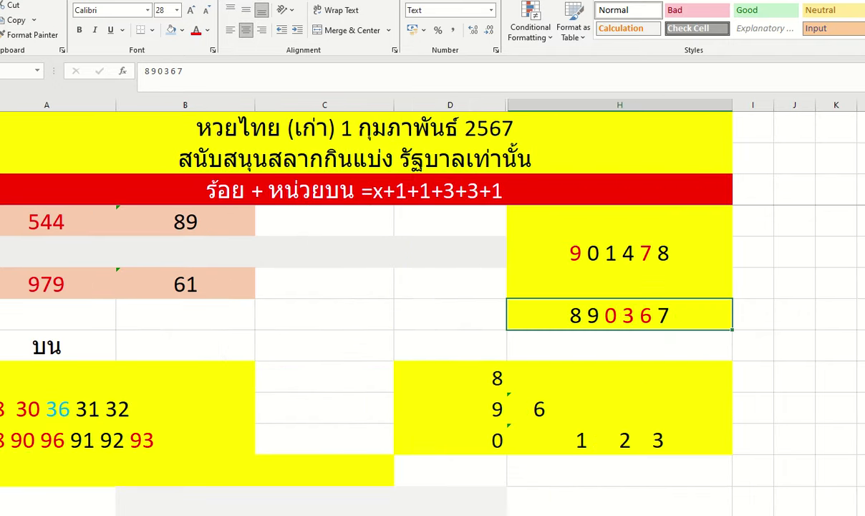
# On the old-formula sheet, compare the digits in the last result "8 9 0 3 6 7" with the pair 36 in the yellow column A block
pyautogui.click(406, 315)
pyautogui.doubleClick(628, 318)
pyautogui.press('Escape')
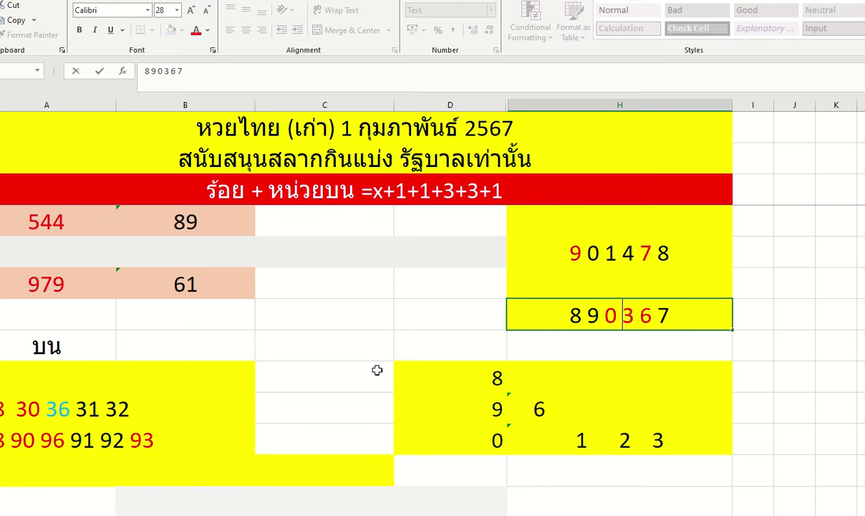
pyautogui.click(50, 409)
pyautogui.doubleClick(49, 409)
pyautogui.moveTo(49, 408); pyautogui.dragTo(71, 414)
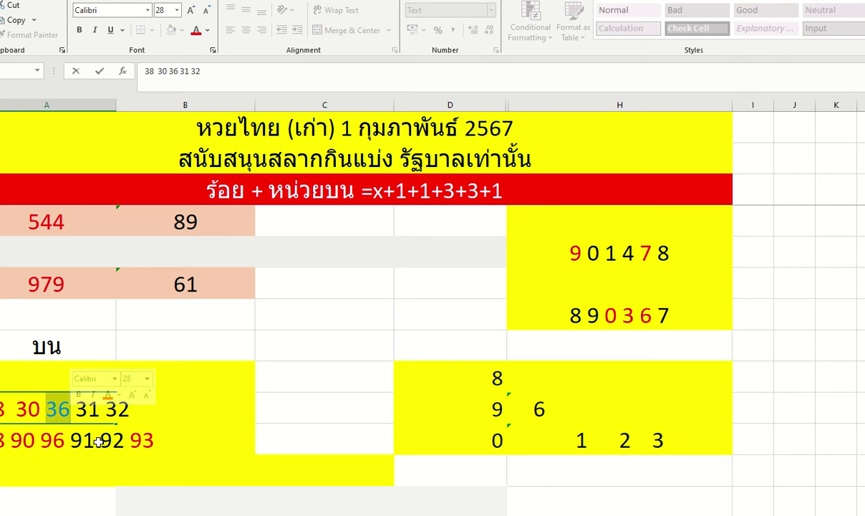
pyautogui.click(14, 432)
pyautogui.moveTo(14, 432); pyautogui.dragTo(34, 434)
pyautogui.click(80, 417)
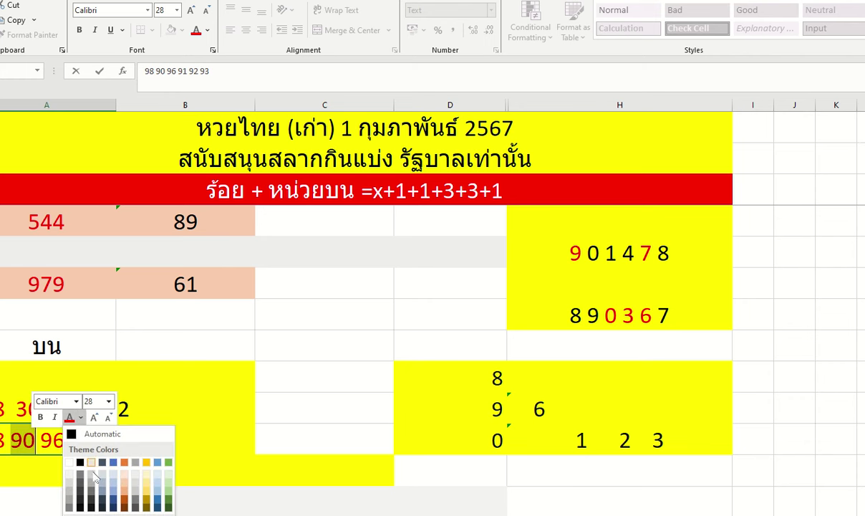
pyautogui.click(157, 513)
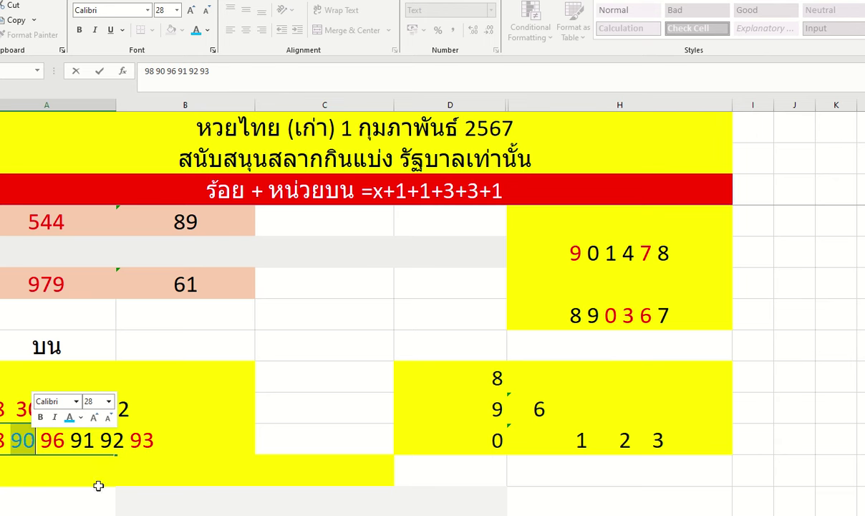
pyautogui.click(48, 408)
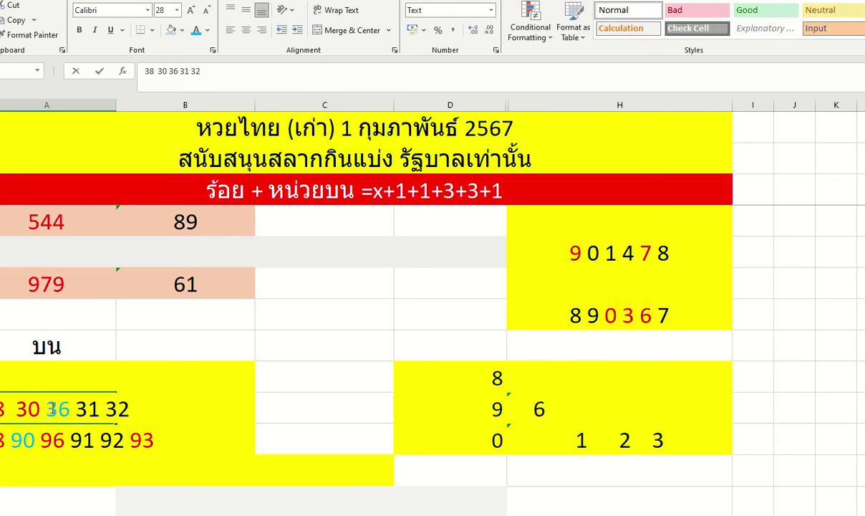
pyautogui.moveTo(48, 409); pyautogui.dragTo(74, 409)
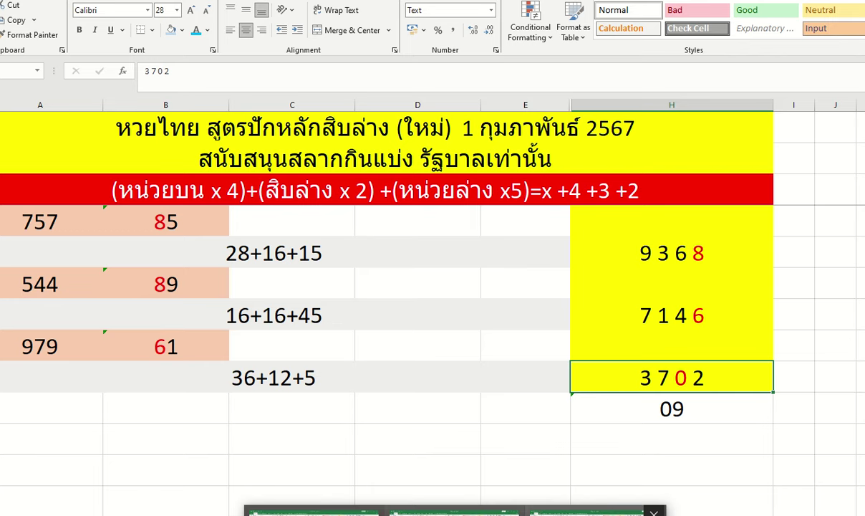
# Review the highlighted digits across the upper formula sheets, from the tens-digit (สิบบน) sheet to the upper tens-units sheet
pyautogui.click(455, 512)
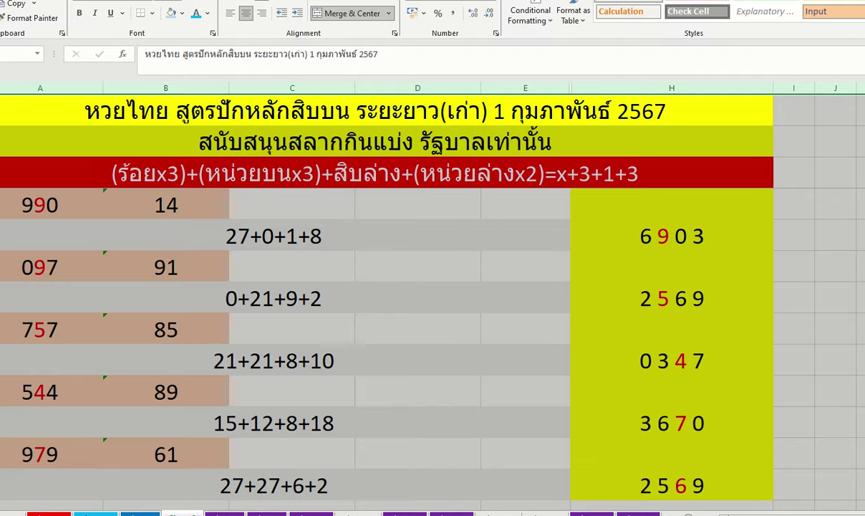
pyautogui.hotkey('alt', 'Tab')
pyautogui.hotkey('ctrl', 'pagedown')
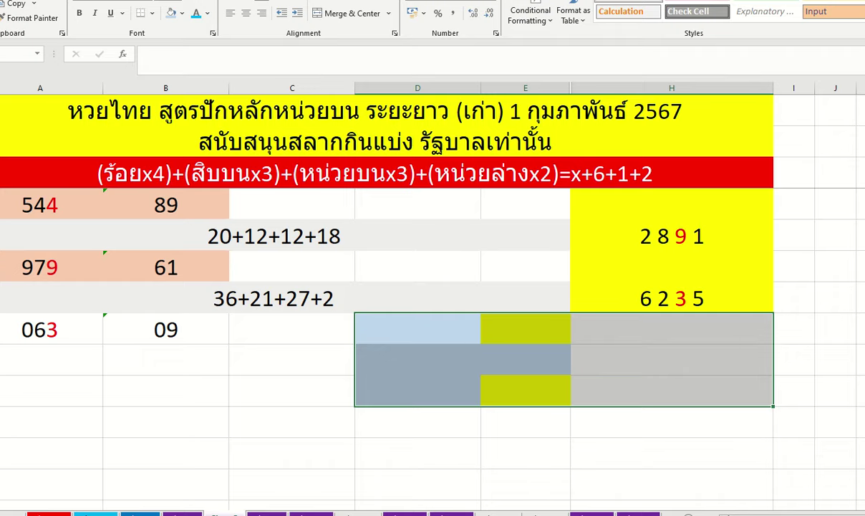
pyautogui.hotkey('ctrl', 'pagedown')
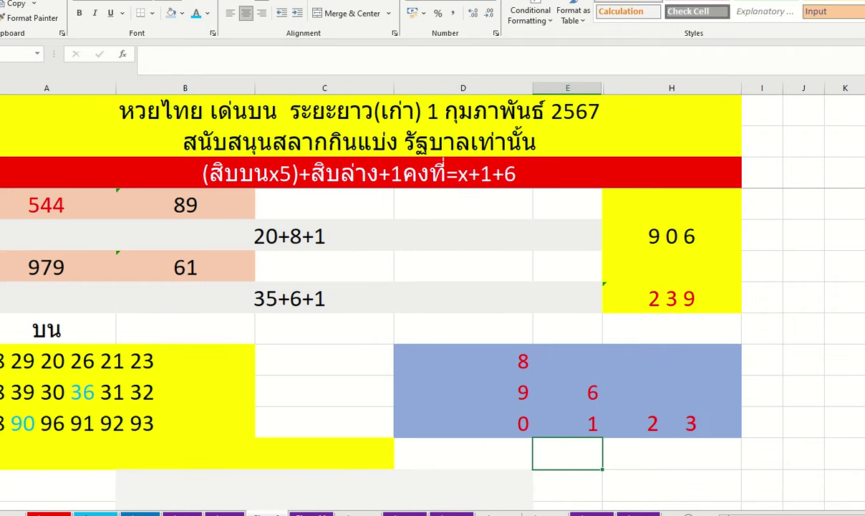
pyautogui.hotkey('ctrl', 'pagedown')
pyautogui.hotkey('ctrl', 'pagedown')
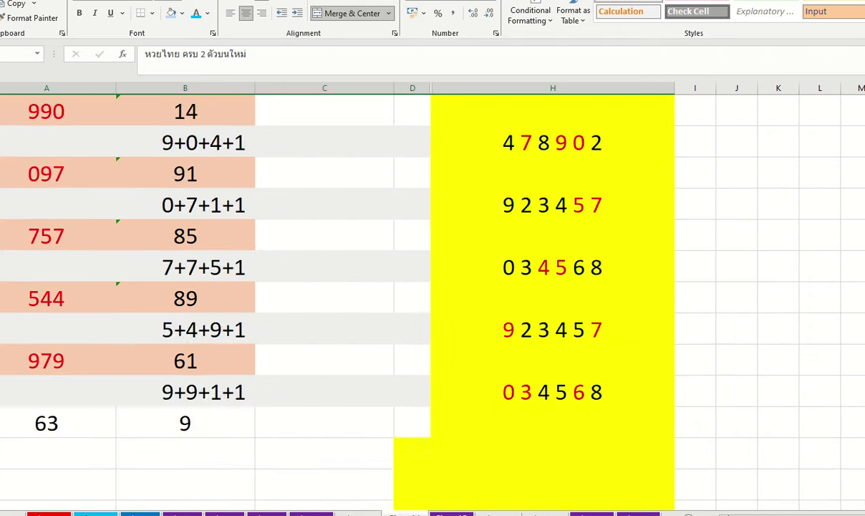
pyautogui.hotkey('ctrl', 'pagedown')
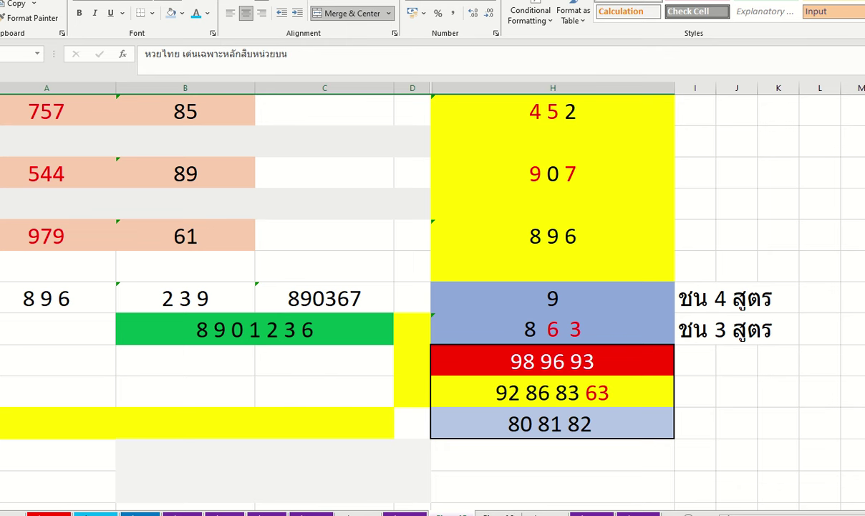